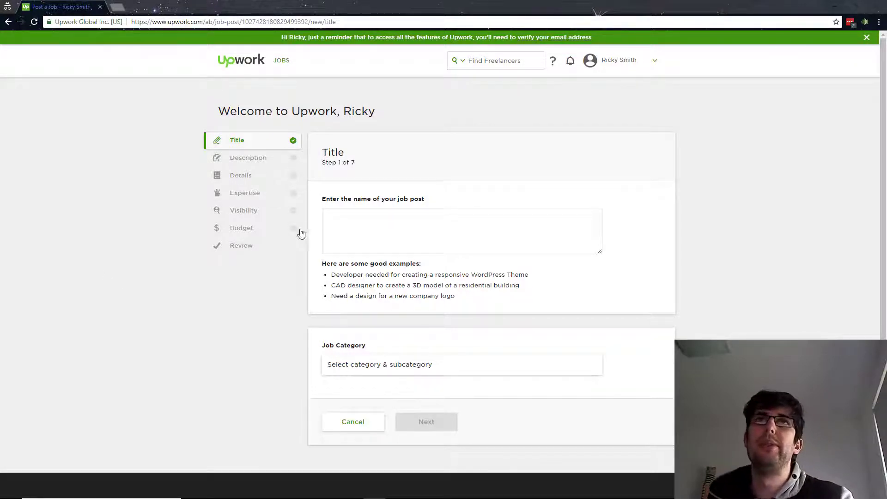
# Enter "My business website, about dogs is growing rapidly, and we are expanding our team." as the job post name
pyautogui.click(408, 228)
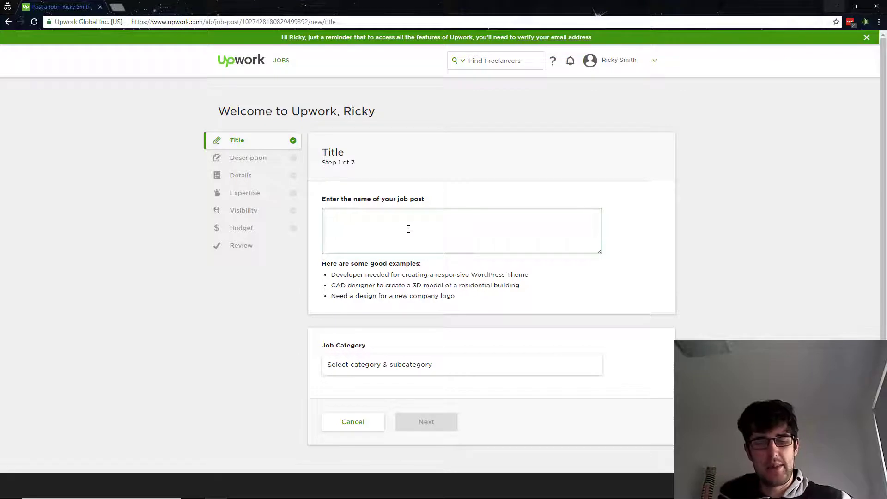
pyautogui.write('M')
pyautogui.press('BackSpace')
pyautogui.write('My ')
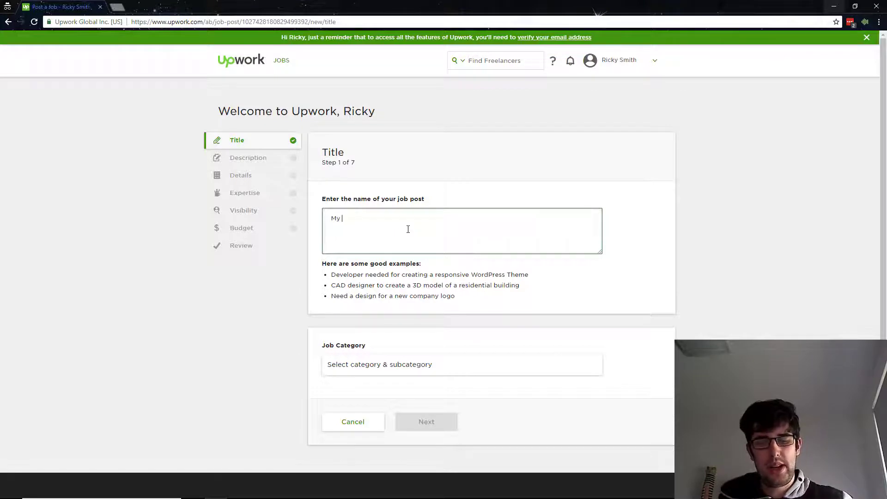
pyautogui.write('business is about dog')
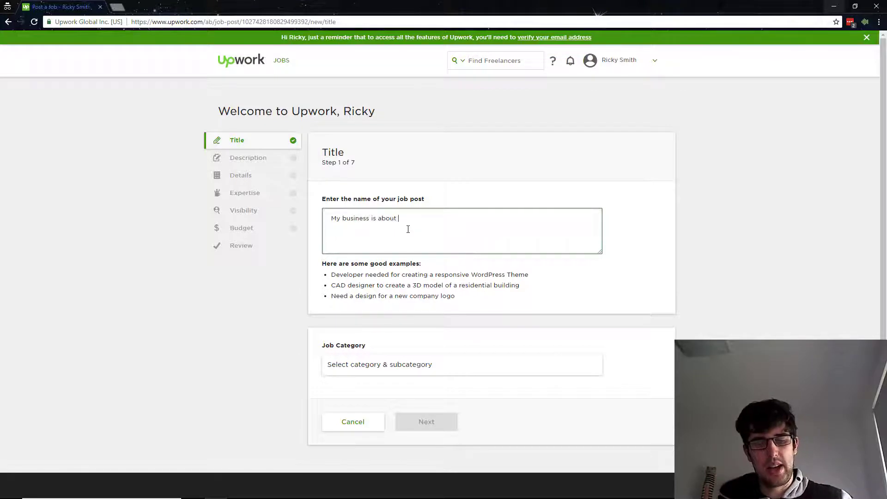
pyautogui.press('BackSpace')
pyautogui.press('BackSpace')
pyautogui.press('BackSpace')
pyautogui.press('BackSpace')
pyautogui.press('BackSpace')
pyautogui.press('BackSpace')
pyautogui.press('BackSpace')
pyautogui.press('BackSpace')
pyautogui.press('BackSpace')
pyautogui.press('BackSpace')
pyautogui.press('BackSpace')
pyautogui.press('BackSpace')
pyautogui.press('BackSpace')
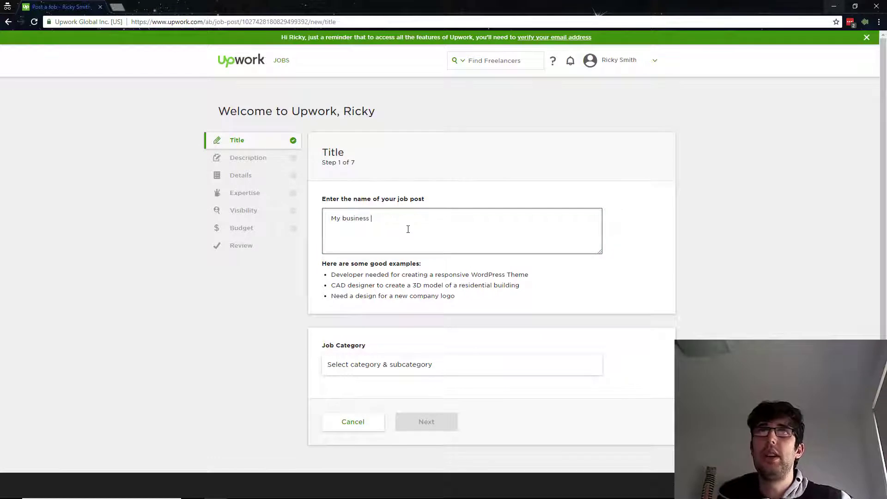
pyautogui.write('website, anbo')
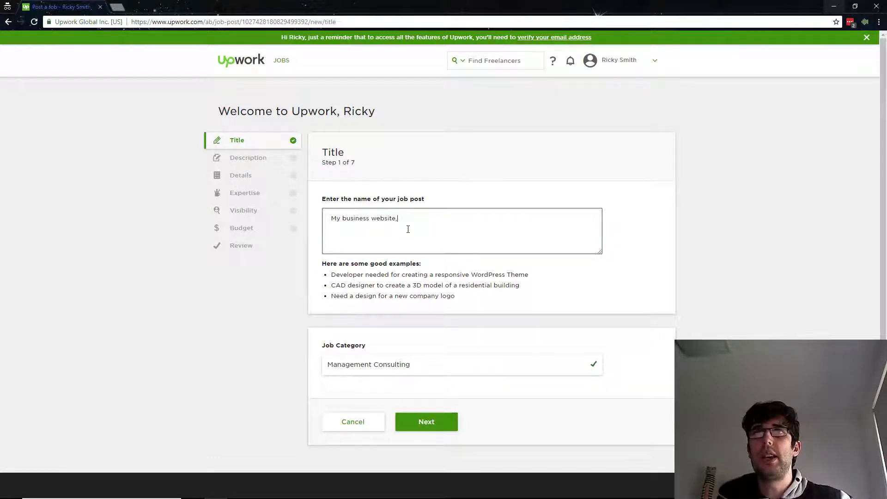
pyautogui.press('BackSpace')
pyautogui.press('BackSpace')
pyautogui.press('BackSpace')
pyautogui.write('bout d')
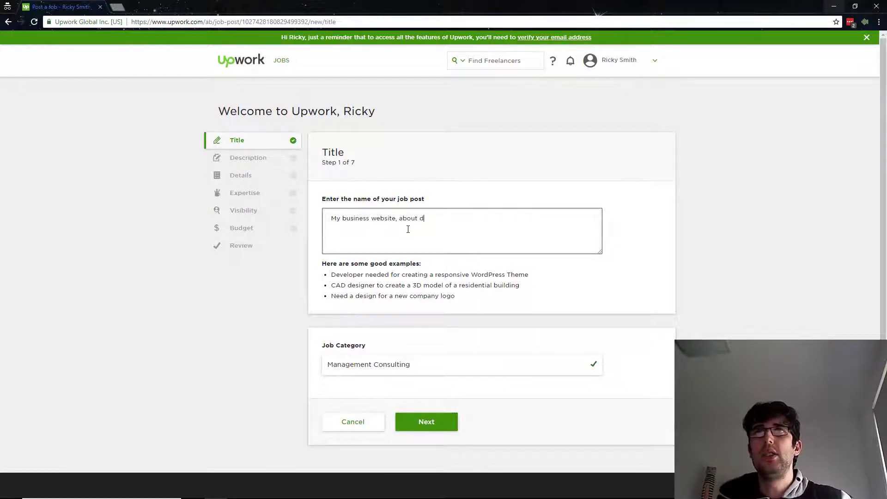
pyautogui.write('ogs is growing ')
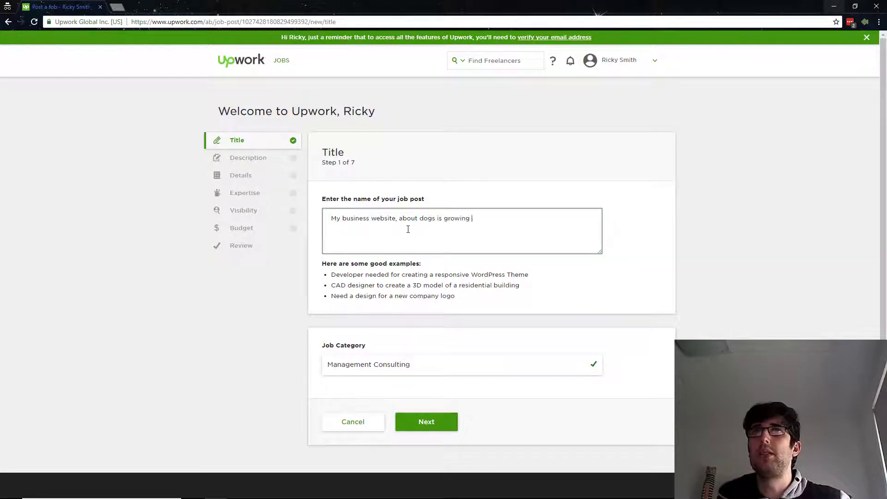
pyautogui.write('rapidly, and we a')
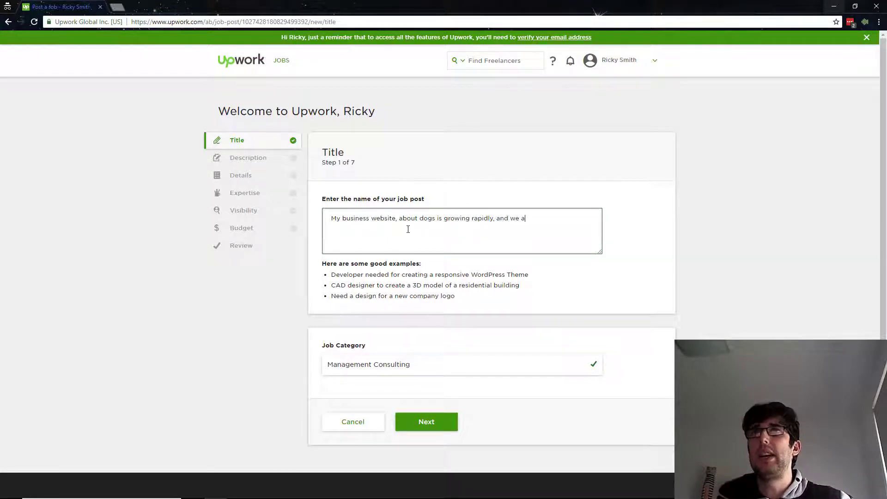
pyautogui.write('re expanding our te')
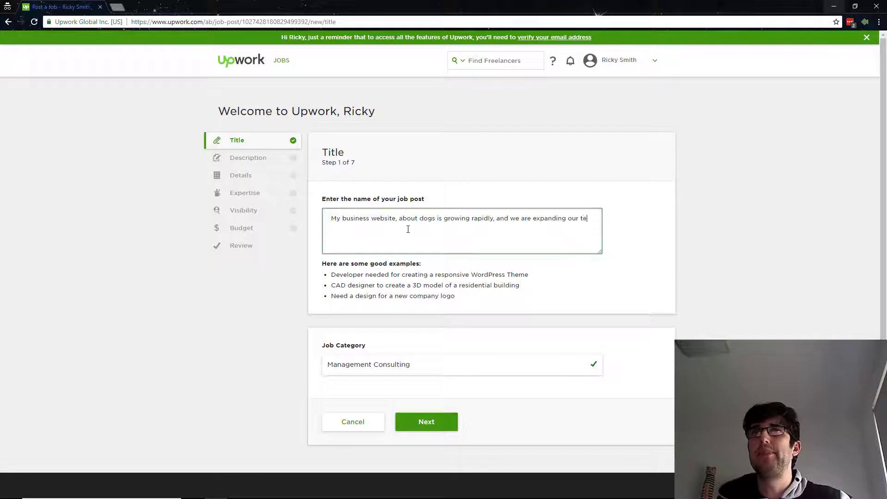
pyautogui.write('am. F')
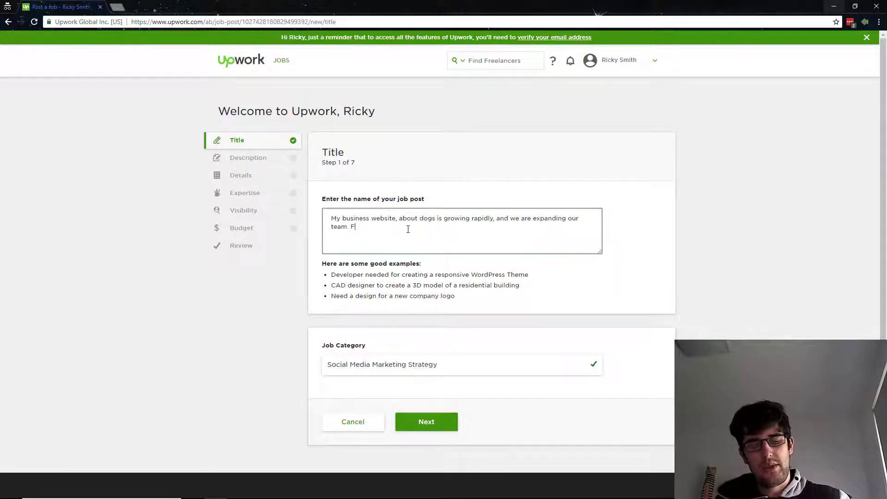
# Continue the text with "From this, we require someone who can assist answering live chat, emails, Facebook replies and messages, and Instagram messages."
pyautogui.write('rom this, we ')
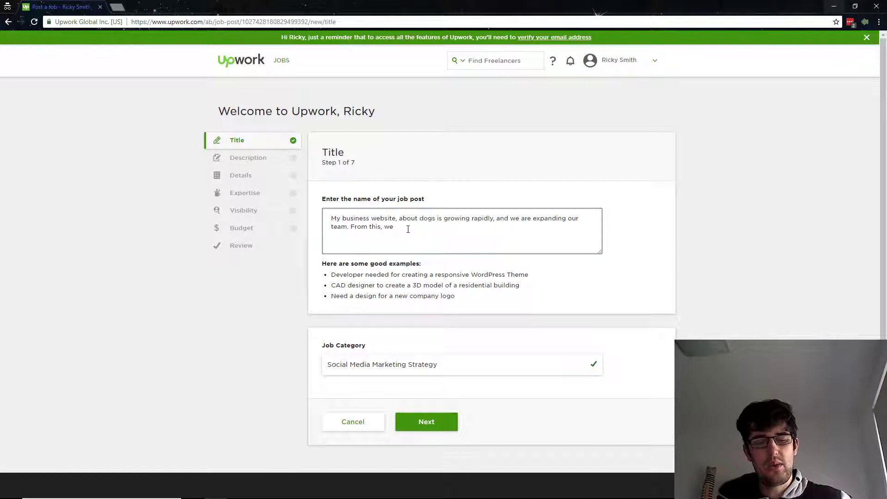
pyautogui.write('require a')
pyautogui.write('some')
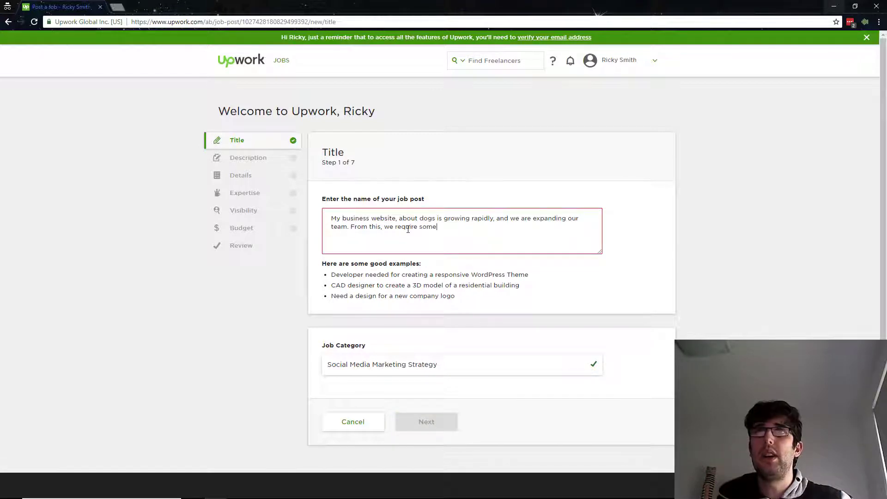
pyautogui.write('one who can assist answering')
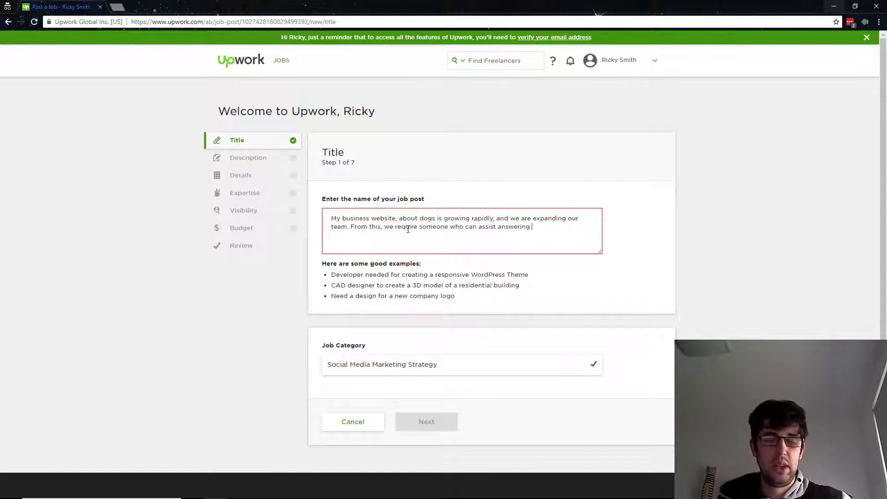
pyautogui.write(' live chat, email')
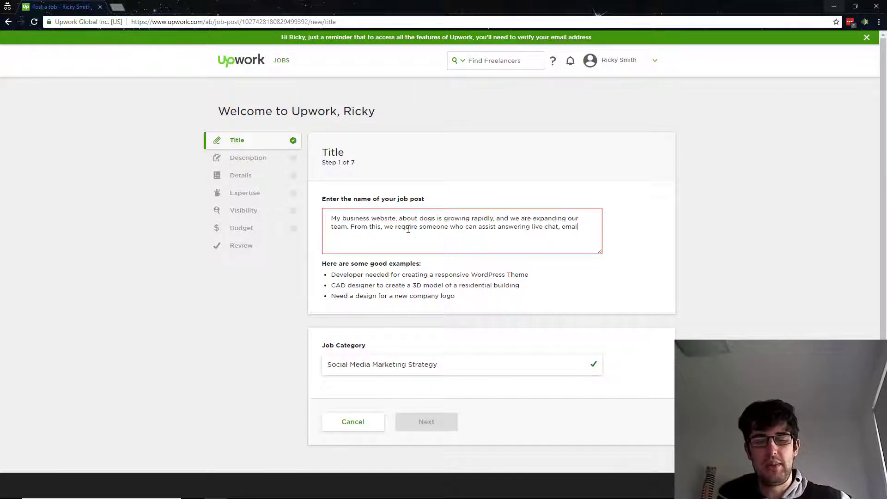
pyautogui.write('s, Faceb')
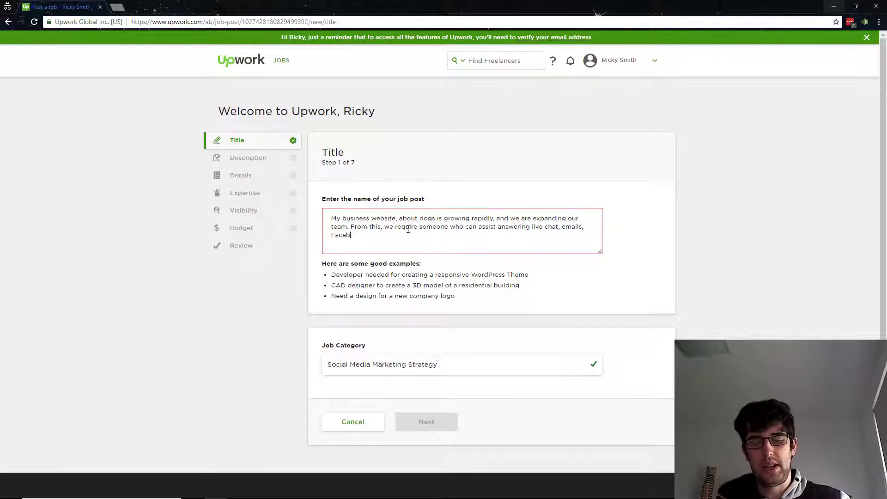
pyautogui.write('ook replies and ')
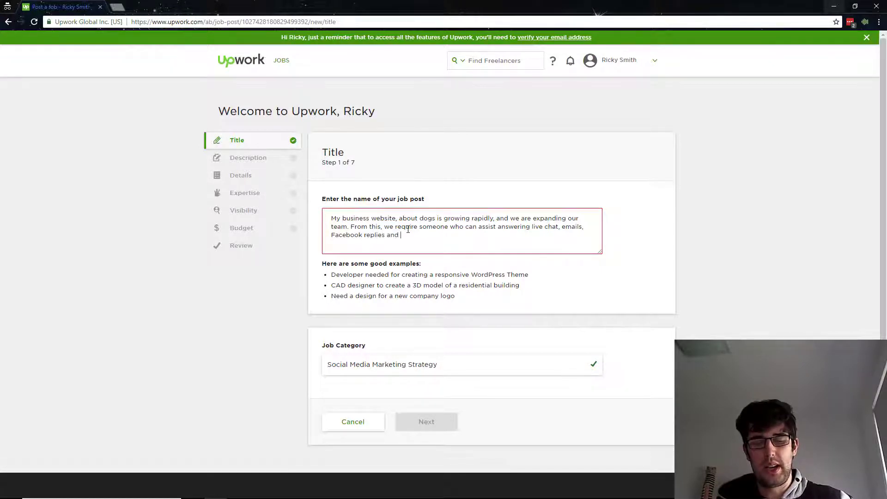
pyautogui.write('messages')
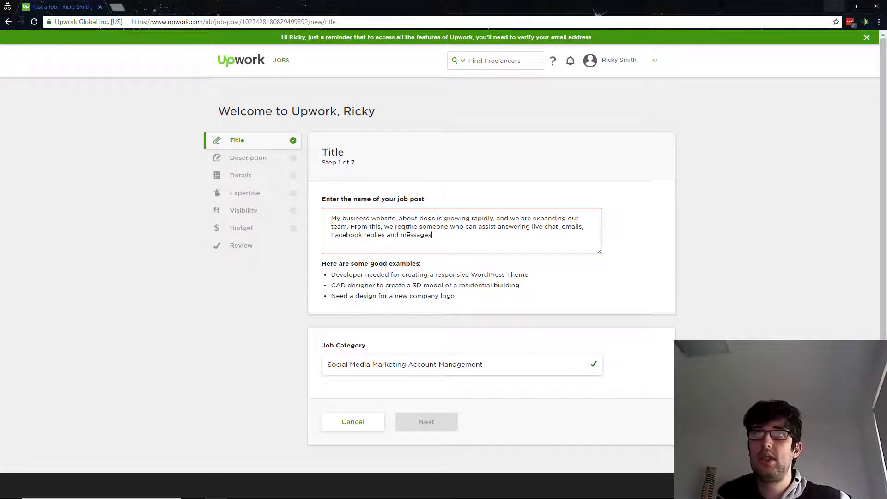
pyautogui.write(', and Inst')
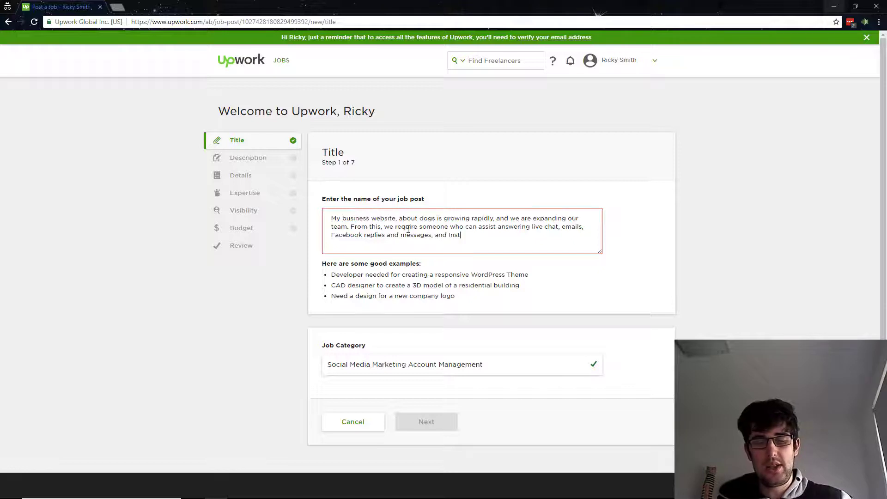
pyautogui.write('agram messages.')
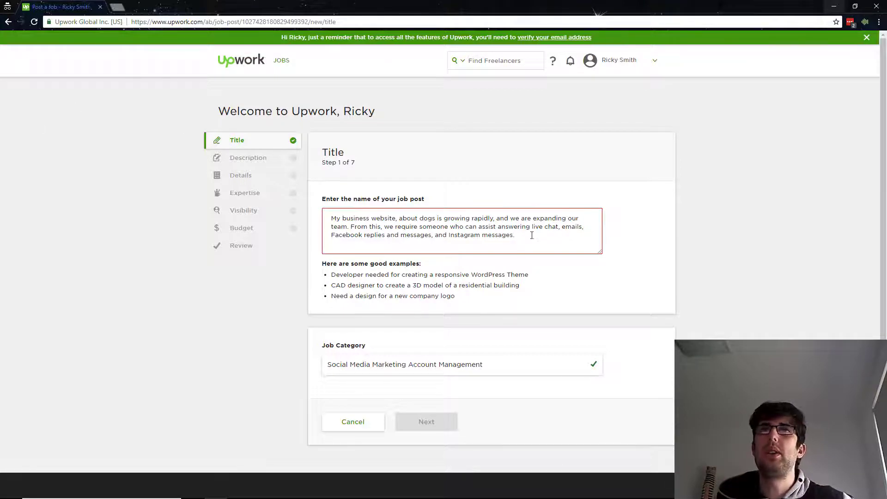
# Move the whole text out of the job post name to the clipboard and name the post "E-Commerce Website Customer Service Agent"
pyautogui.moveTo(532, 235); pyautogui.dragTo(319, 209)
pyautogui.hotkey('ctrl', 'c')
pyautogui.press('BackSpace')
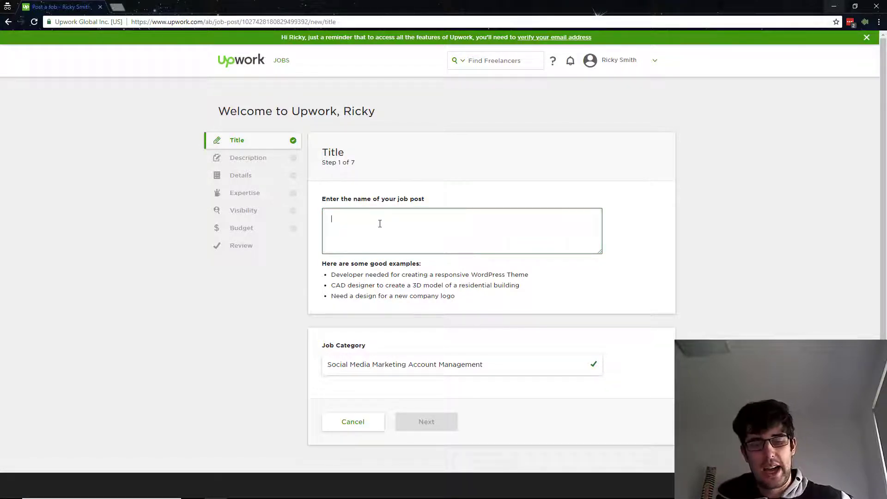
pyautogui.write('E')
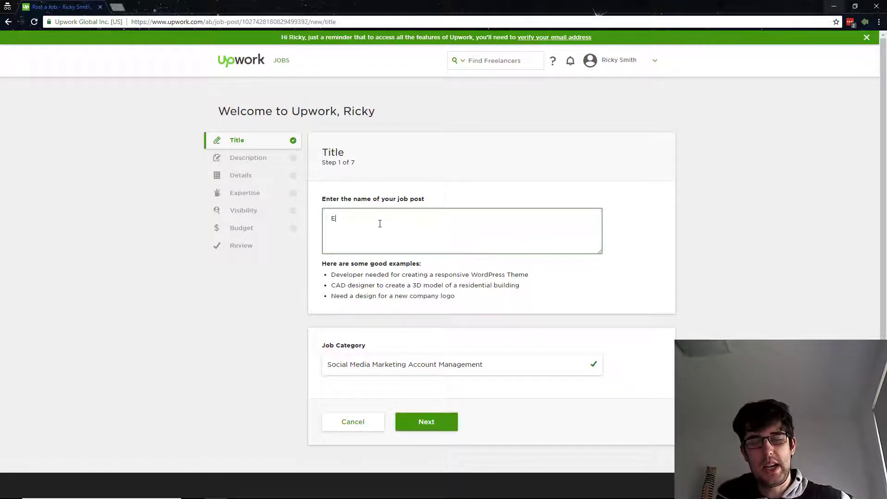
pyautogui.write('-Commerce ')
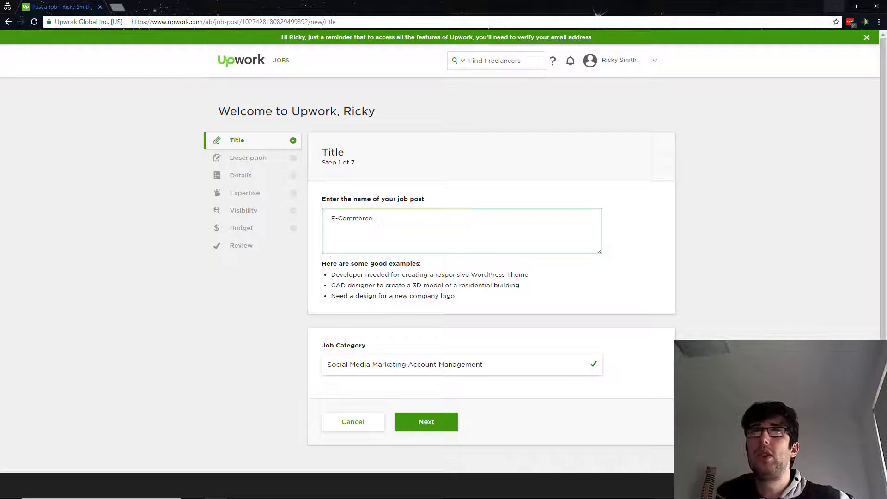
pyautogui.write('Website Customer ')
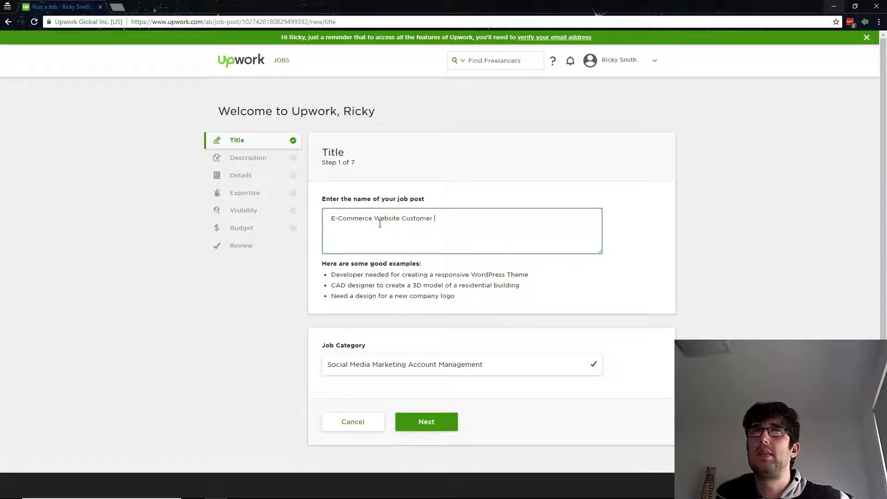
pyautogui.write('Service Agent')
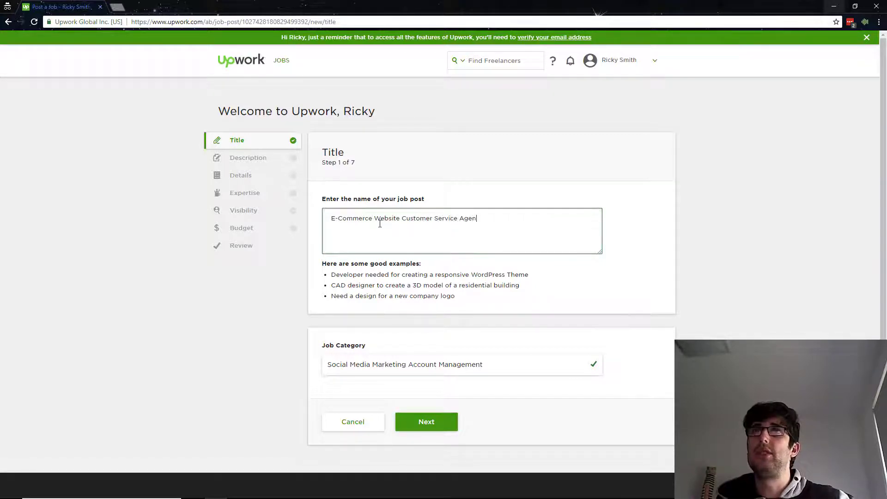
# Set the job category to the Customer Service subcategory of Customer Service and continue to the description
pyautogui.click(366, 366)
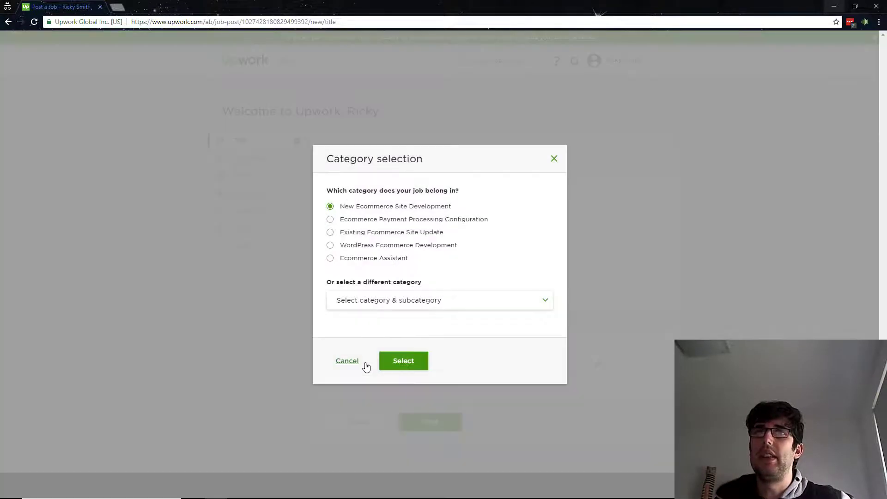
pyautogui.click(329, 258)
pyautogui.click(416, 304)
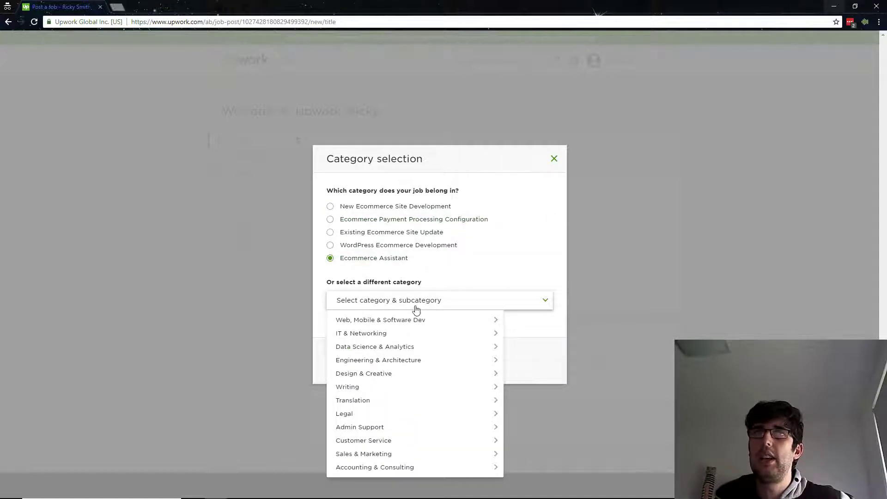
pyautogui.moveTo(392, 439)
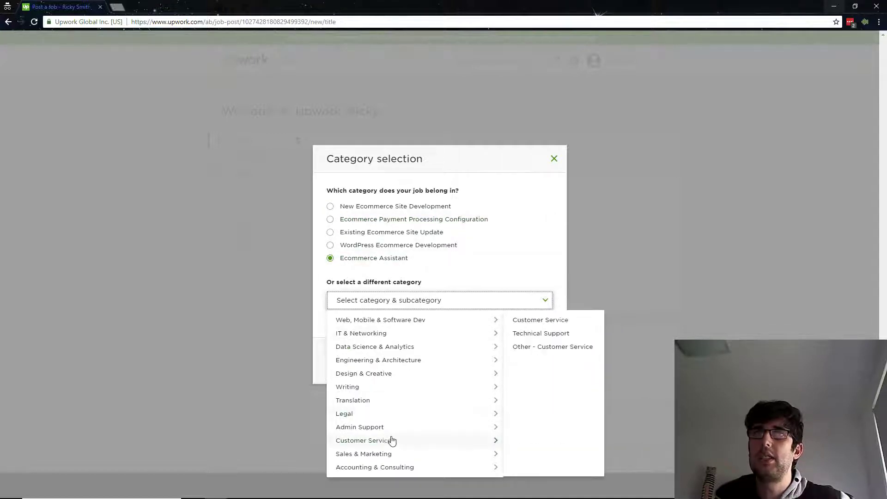
pyautogui.click(555, 321)
pyautogui.click(402, 362)
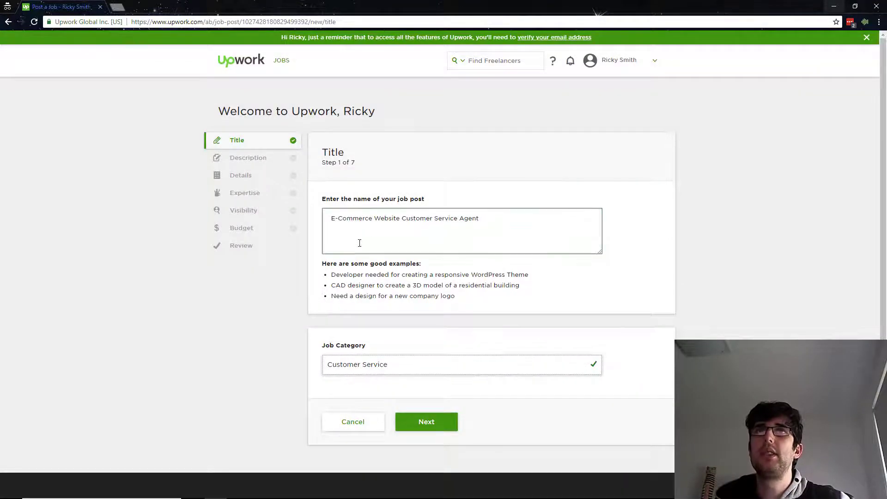
pyautogui.click(440, 434)
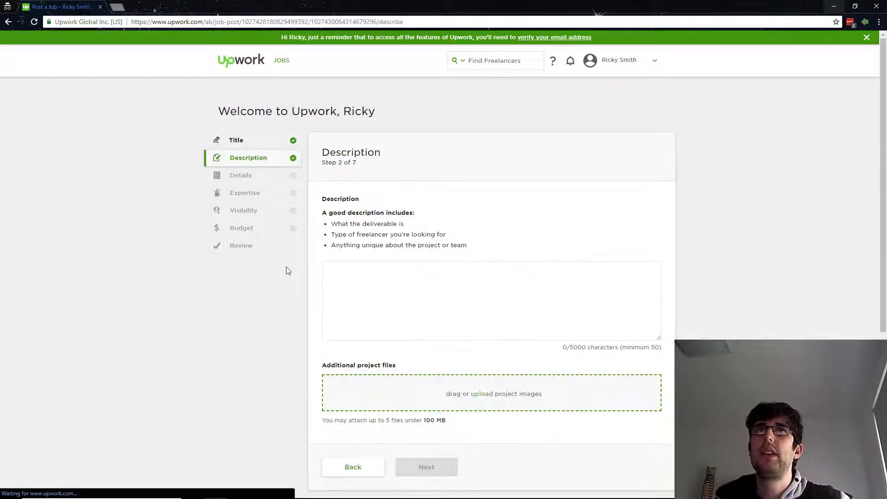
# Paste the copied text into the description and add "The person needs to have fluent English skills and be able to use Oberlo effectively,"
pyautogui.click(390, 279)
pyautogui.hotkey('ctrl', 'v')
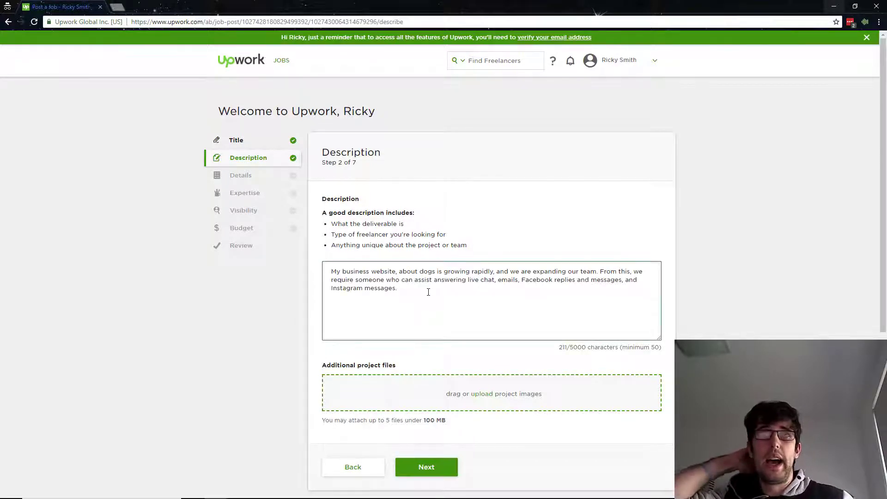
pyautogui.write('The per')
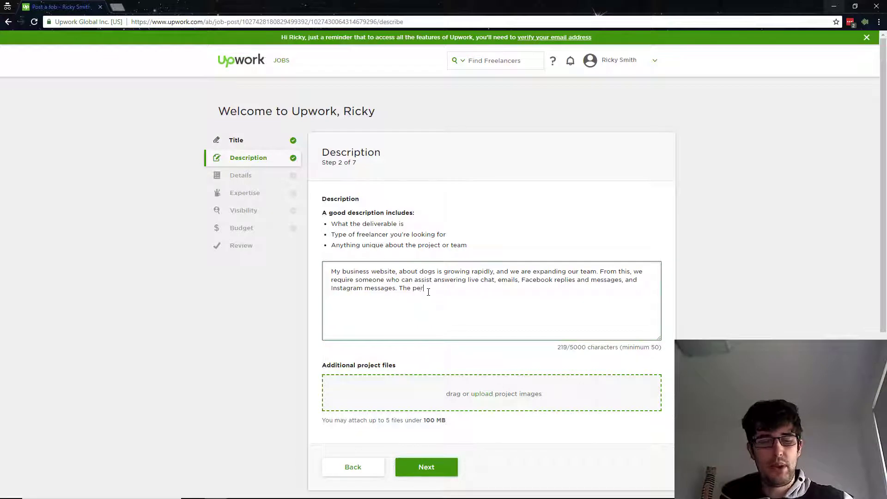
pyautogui.write('son needs to have ')
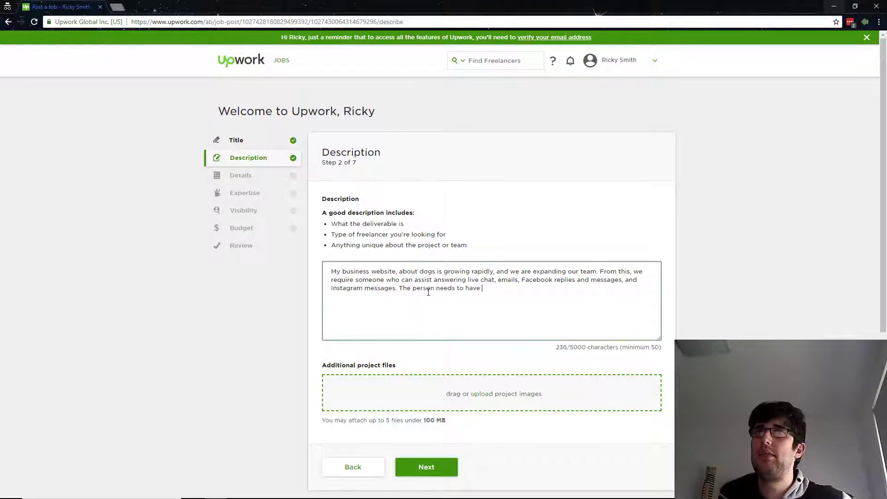
pyautogui.write('fluent En')
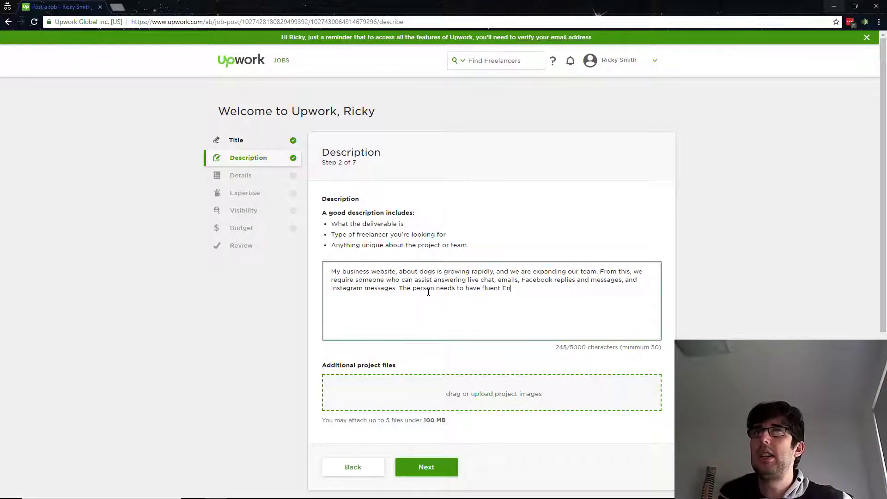
pyautogui.write('glish skills and be')
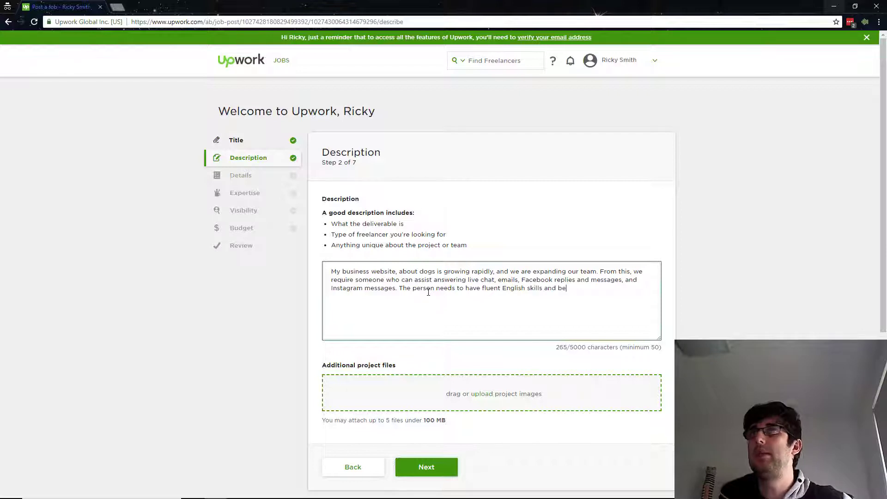
pyautogui.write(' able to')
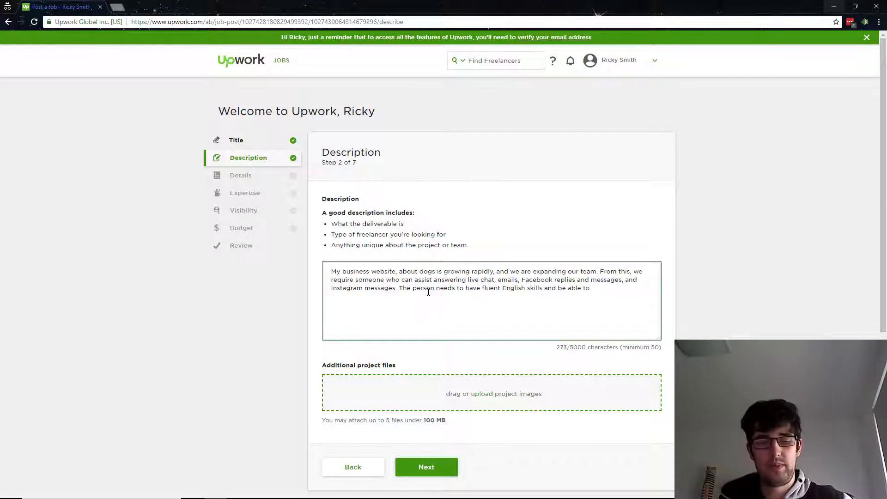
pyautogui.write(' wuse')
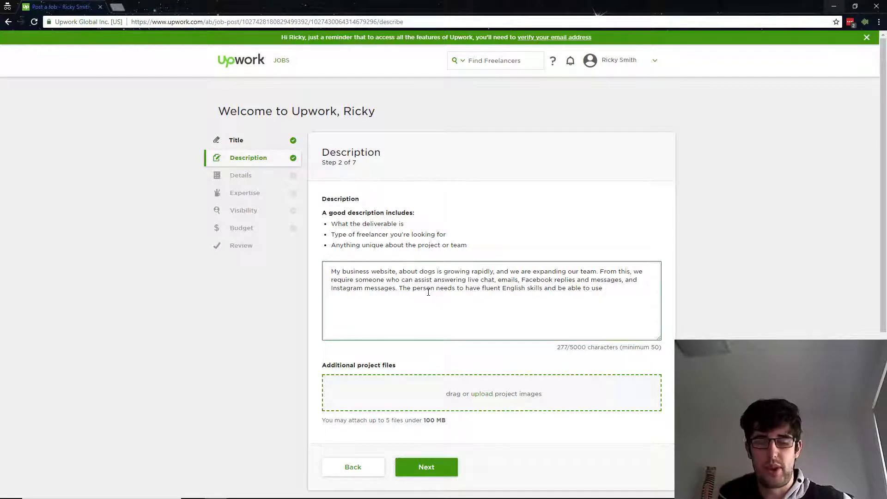
pyautogui.write('Oberlo')
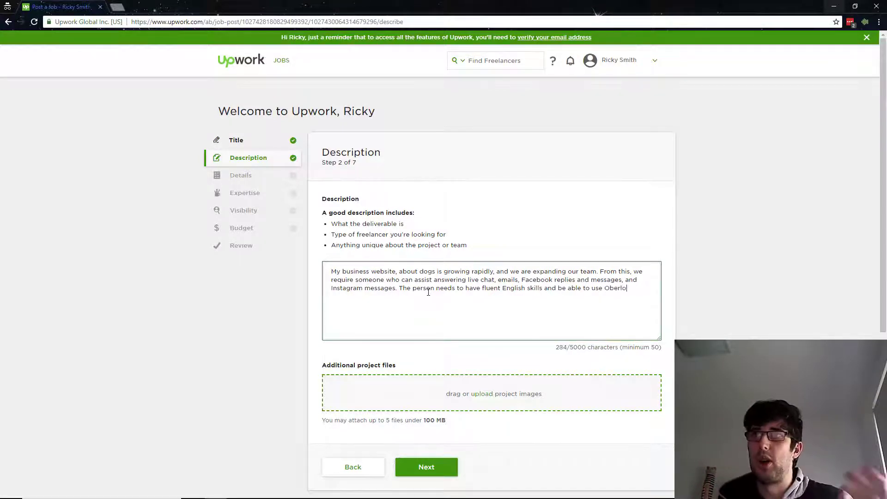
pyautogui.write(' ef')
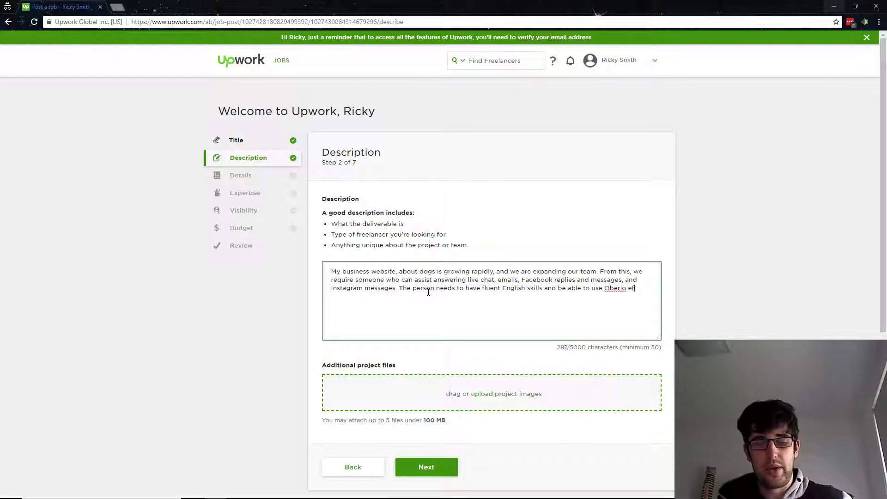
pyautogui.write('fectively, w')
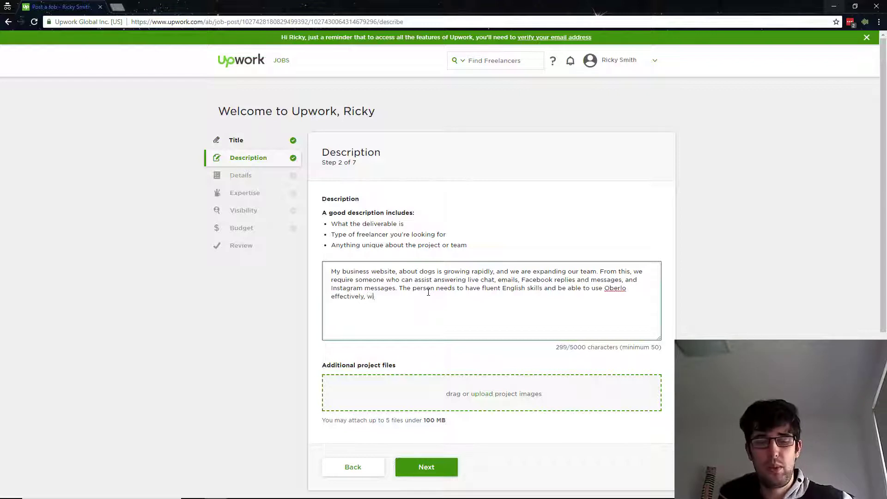
# Continue the sentence with "with fulfilling orders, updating customers via email for any questions they have, replying to Facebook posts, and Instagram posts."
pyautogui.write('ith fulfilling orders, u')
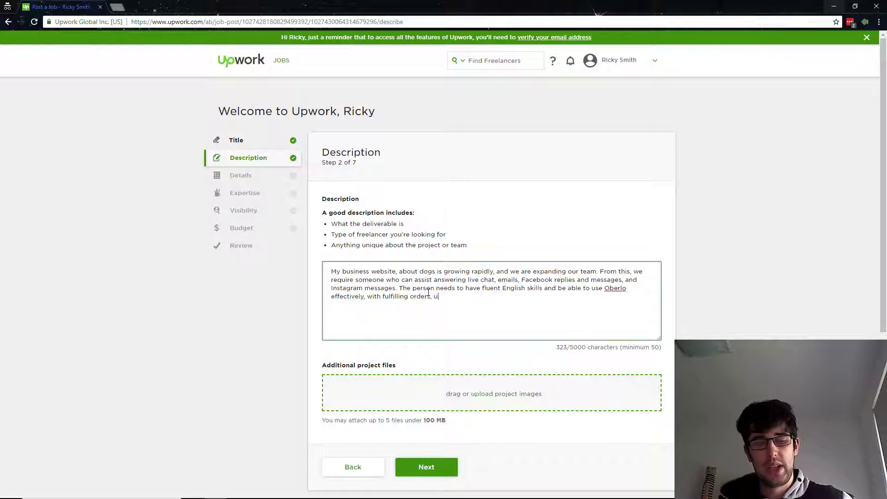
pyautogui.write('pdating ')
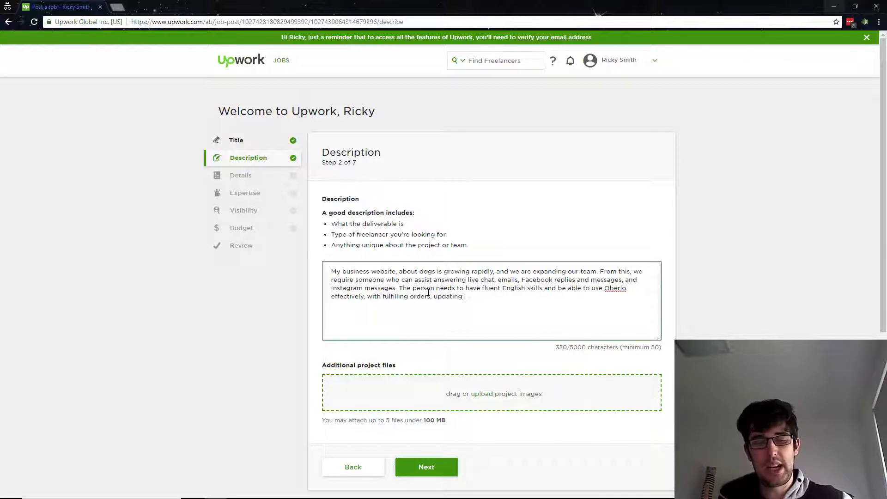
pyautogui.write('customers via ema')
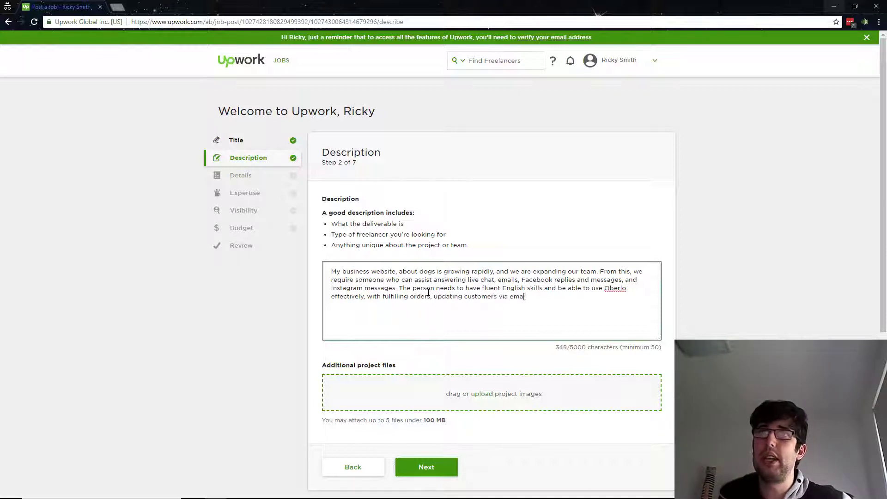
pyautogui.write('il for an')
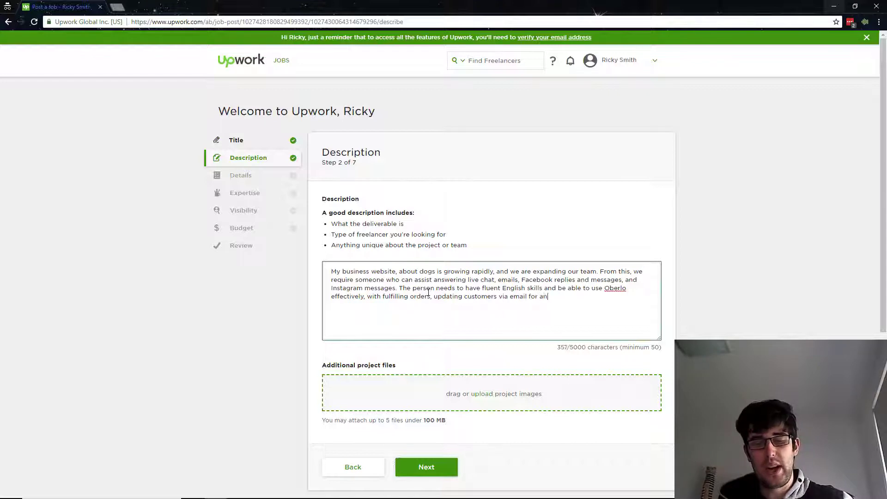
pyautogui.write('y questions they h')
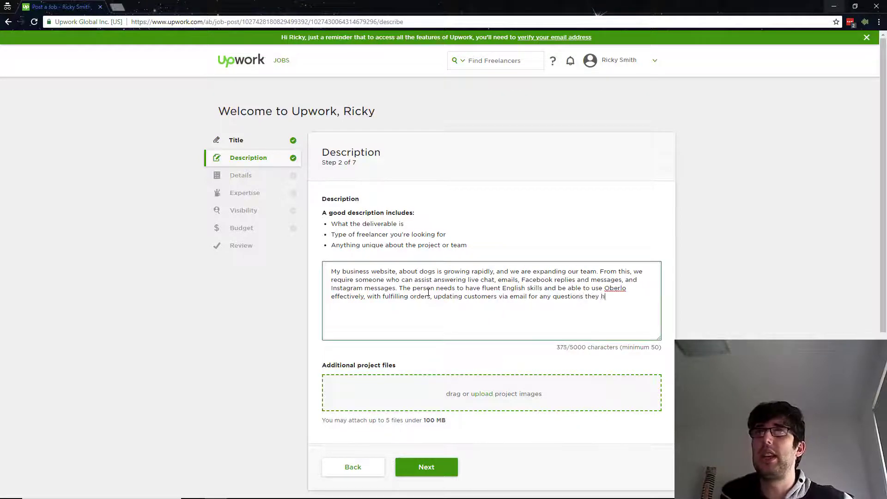
pyautogui.write('ave, re')
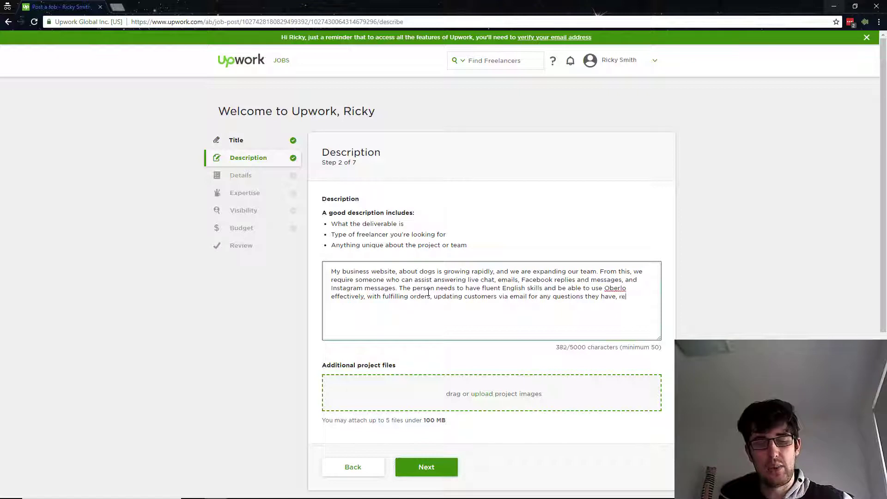
pyautogui.write('plying to')
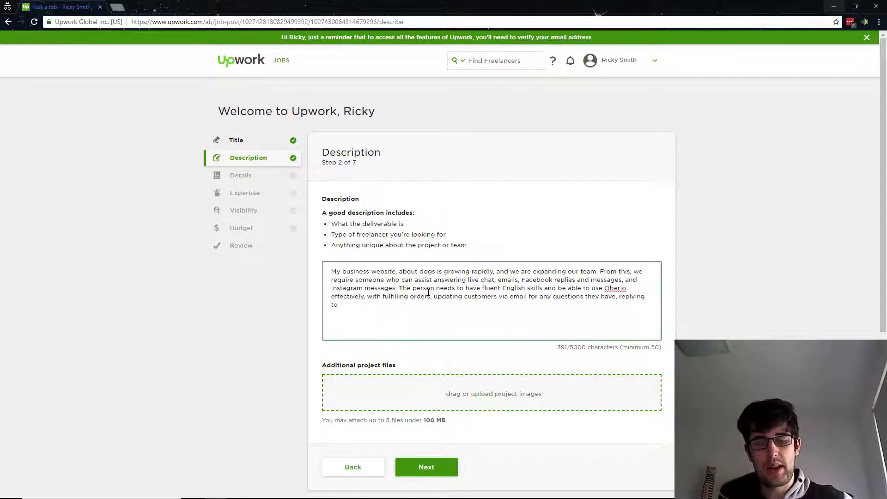
pyautogui.write(' Facebook pos')
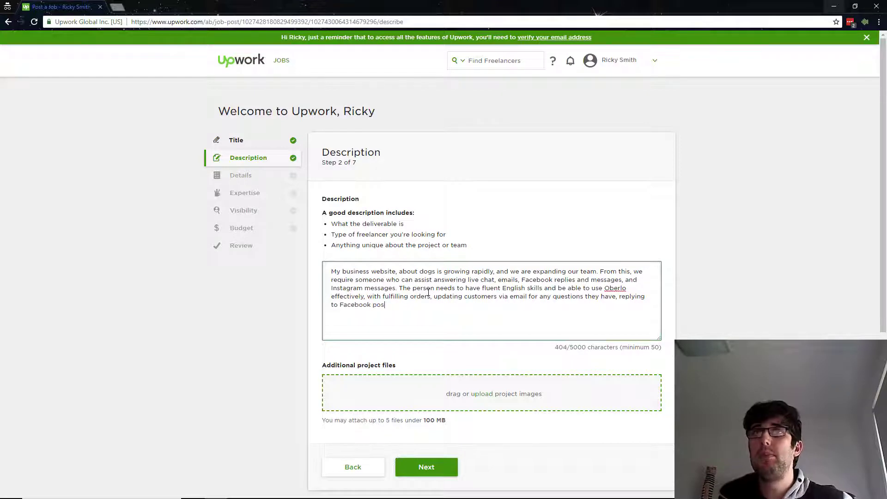
pyautogui.write('ts, and In')
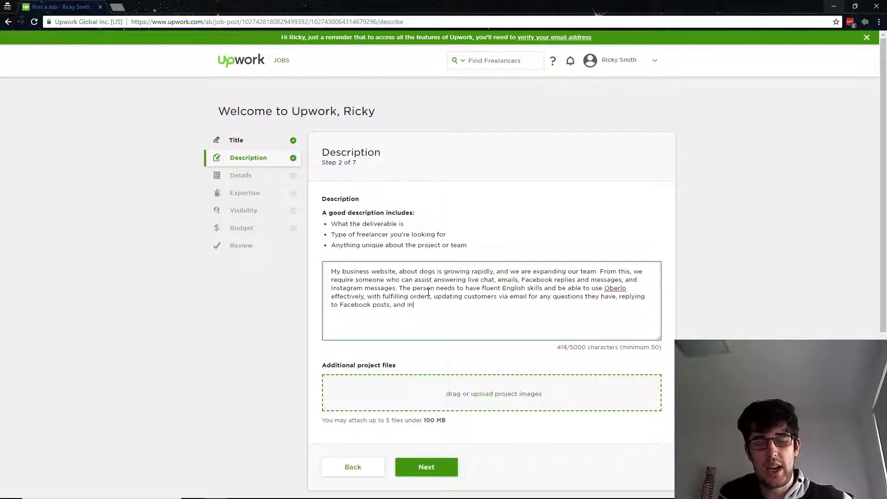
pyautogui.write('stagram posts.')
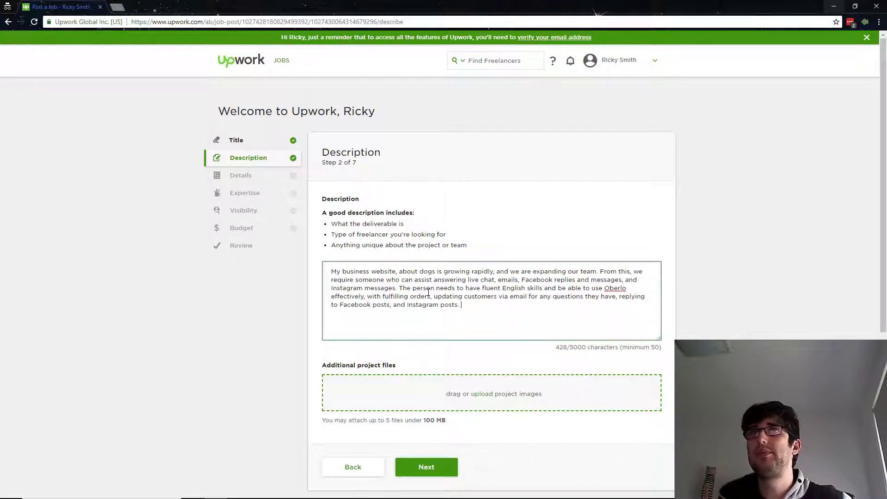
# Add a new paragraph: "The person needs to have an aptitude for improvement in our business by identifying areas where we can improve the business,"
pyautogui.write('The person ne')
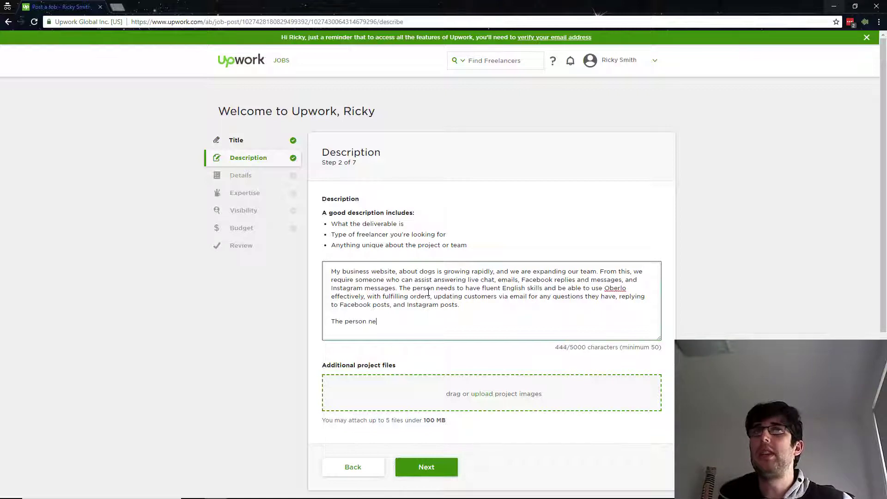
pyautogui.write('eds to have an ap')
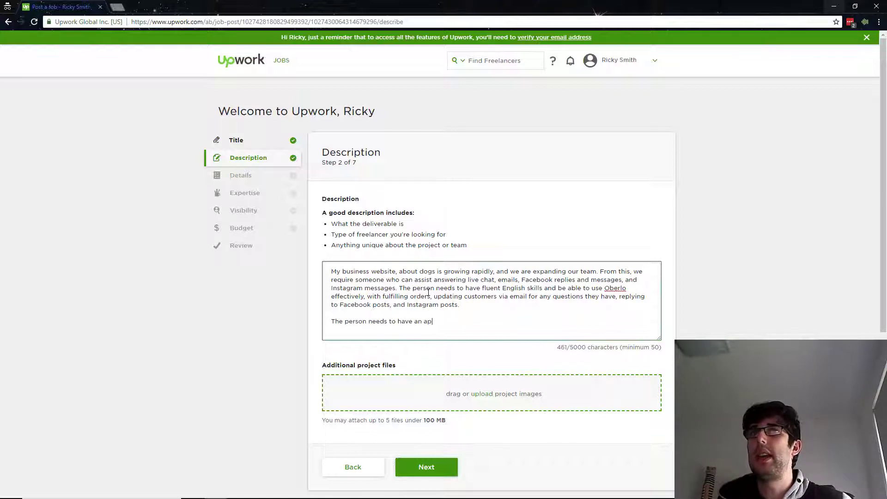
pyautogui.write('titude ')
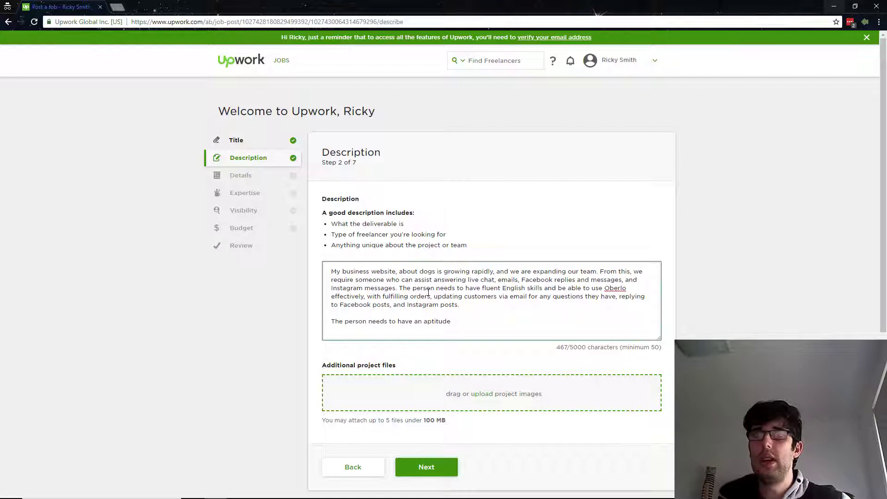
pyautogui.write(' for improve')
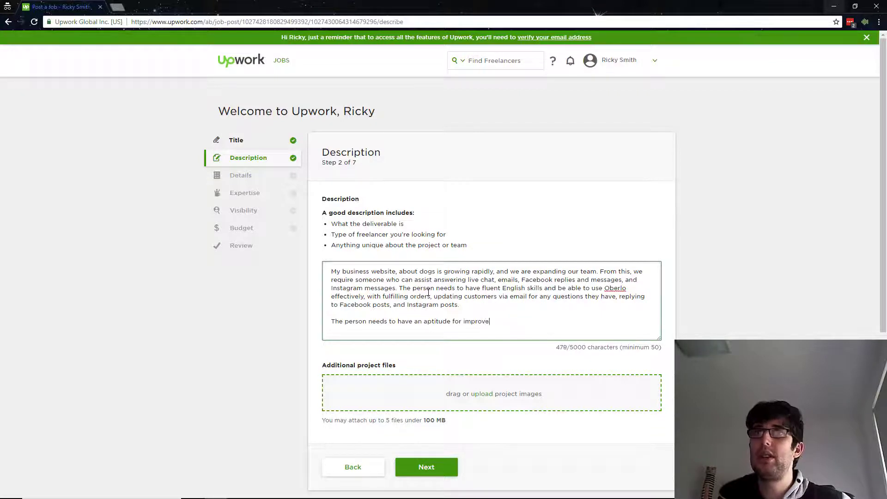
pyautogui.write('ment in our b')
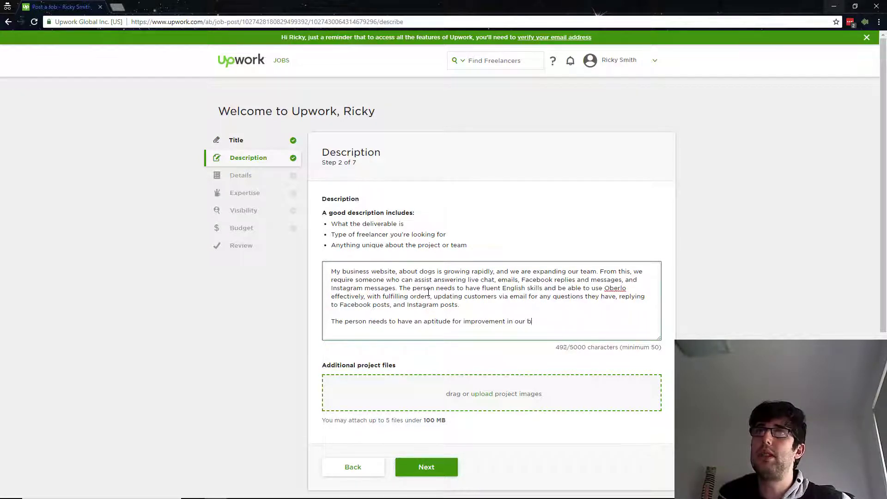
pyautogui.write('usiness by ide')
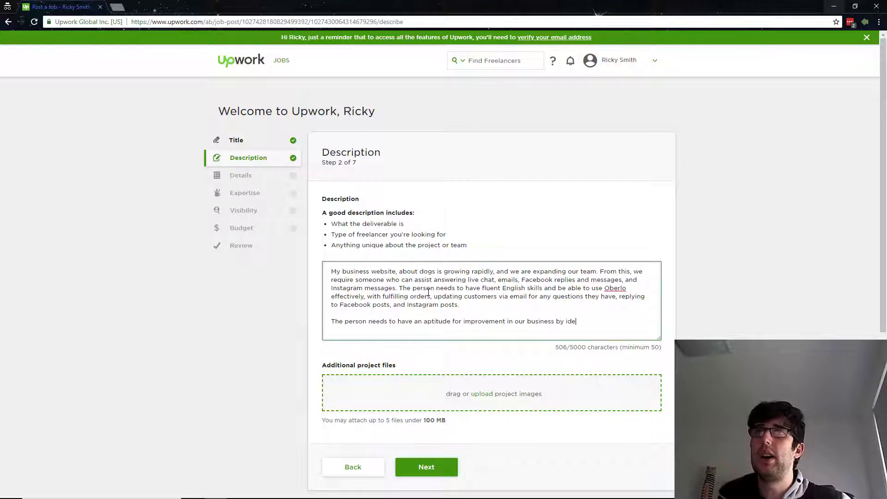
pyautogui.write('ntifying area')
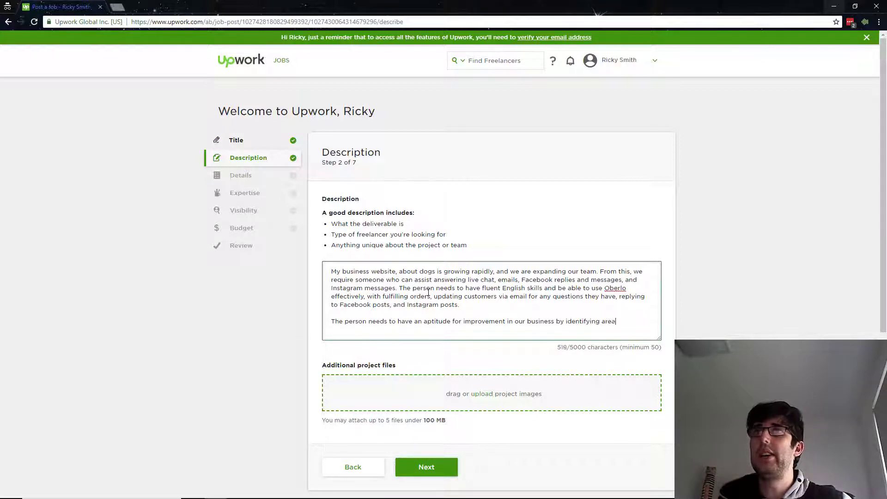
pyautogui.write('s where we ')
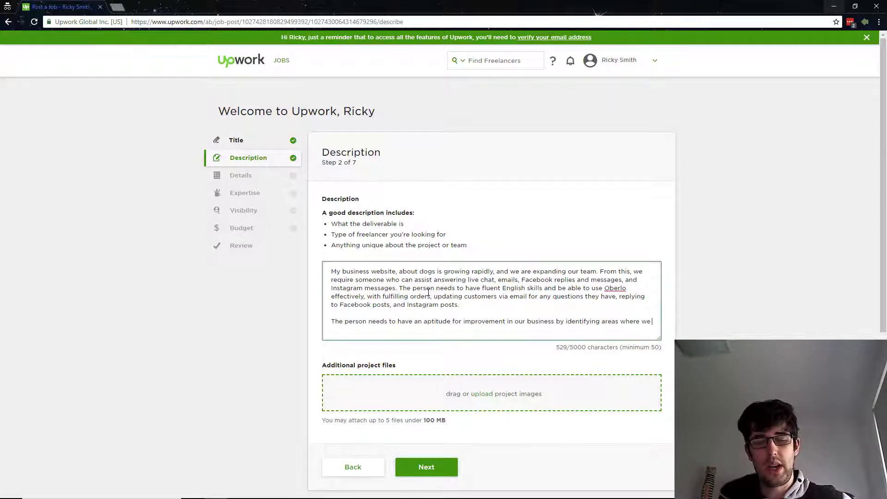
pyautogui.write('can impro')
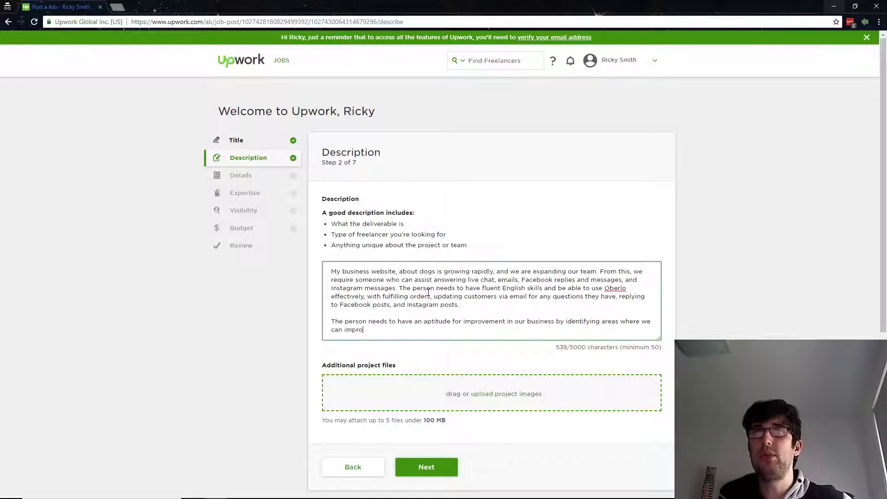
pyautogui.write('ve the business, whi')
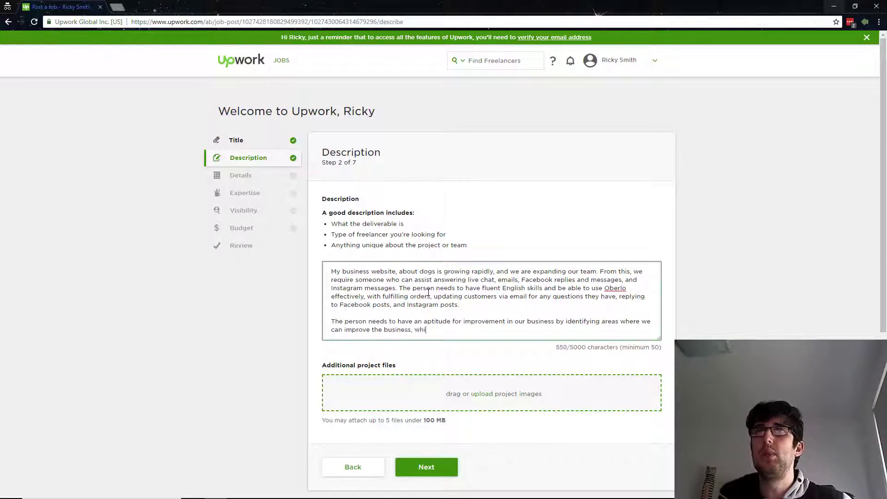
# Finish the second paragraph of the description with "while working within the confines of the expectations of the role."
pyautogui.write('le working within the confu')
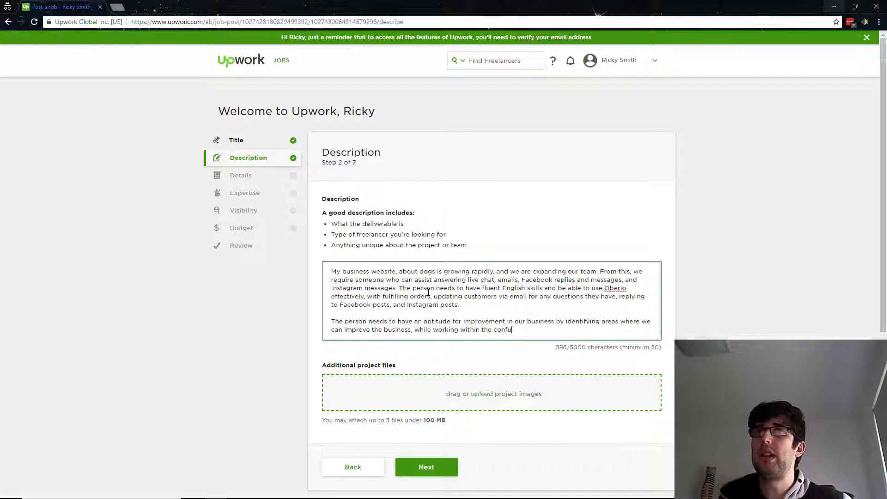
pyautogui.press('BackSpace')
pyautogui.write('ines of the expec')
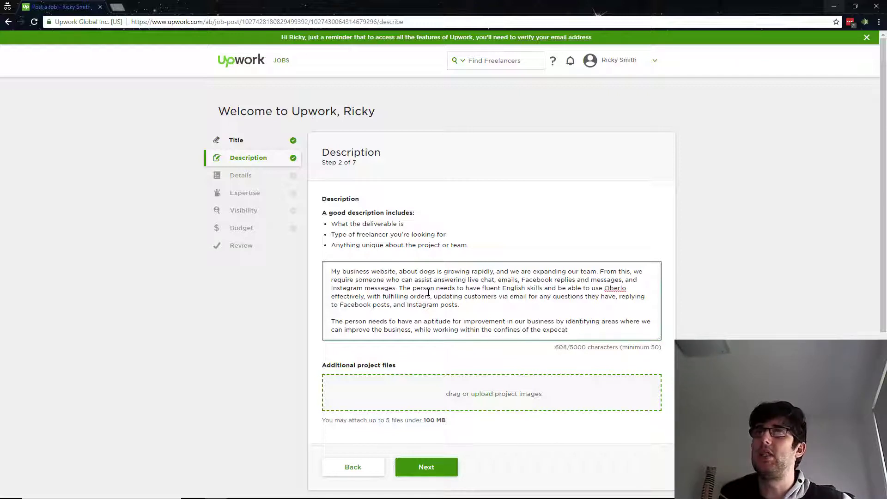
pyautogui.write('tations of the role.')
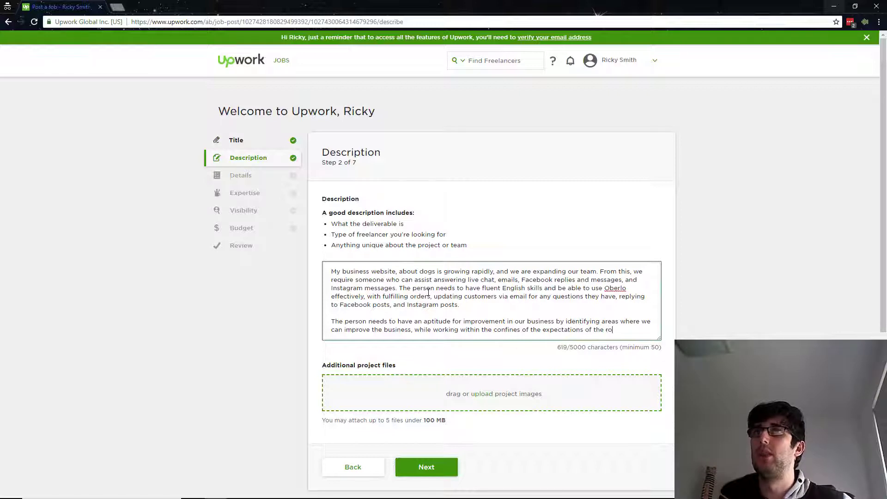
# Start a new paragraph in the description: "We work different to most businesses, where we value our employees deeply,"
pyautogui.press('Return')
pyautogui.press('Return')
pyautogui.write('We w')
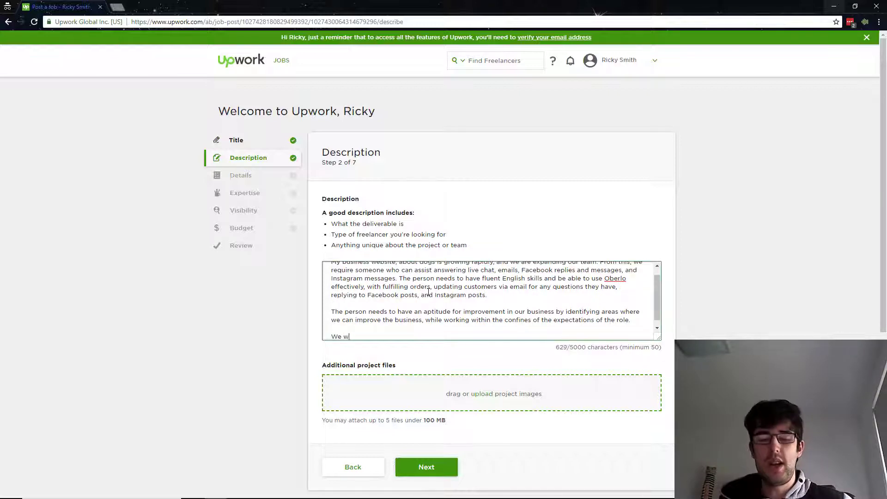
pyautogui.write('ork different to ')
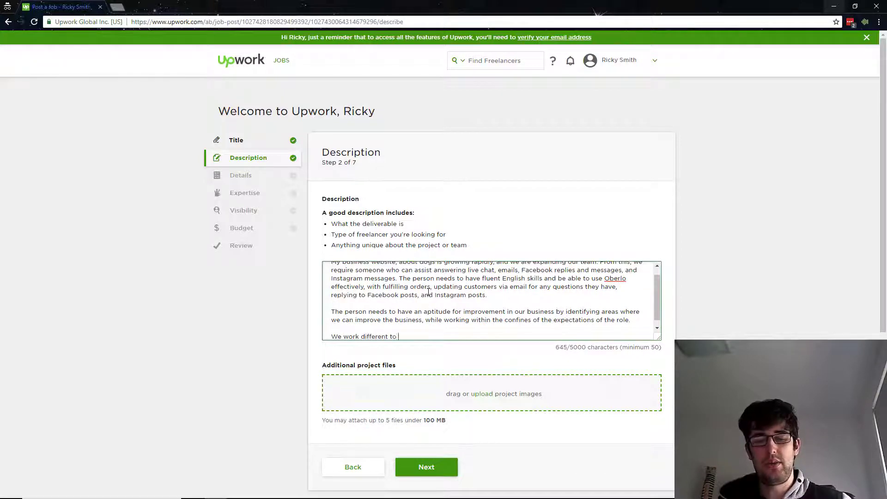
pyautogui.write('most businese')
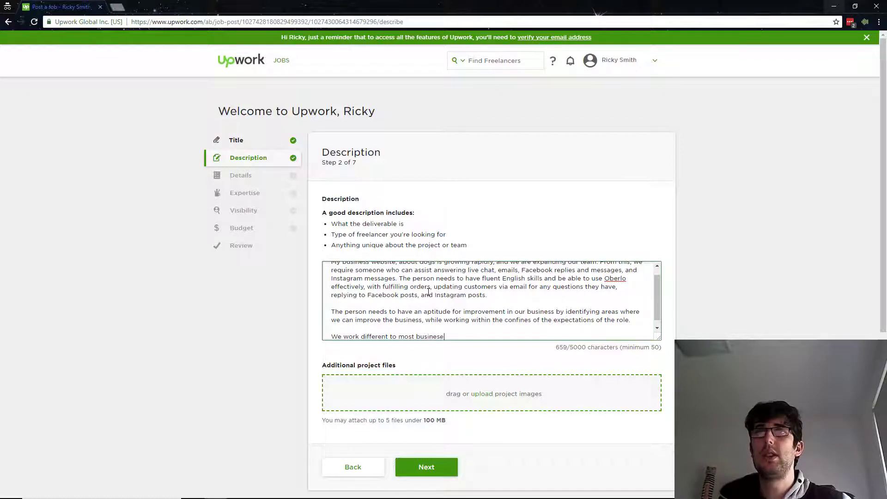
pyautogui.press('BackSpace')
pyautogui.write('ses, where we value ')
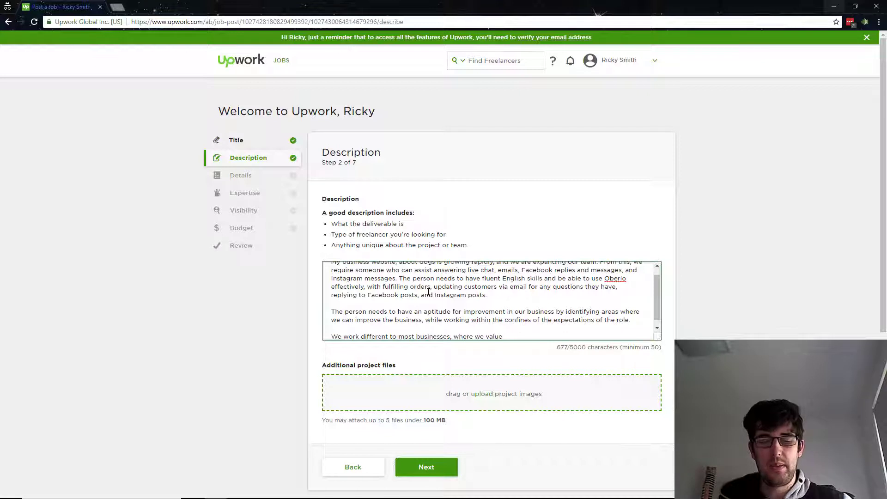
pyautogui.write('our employ')
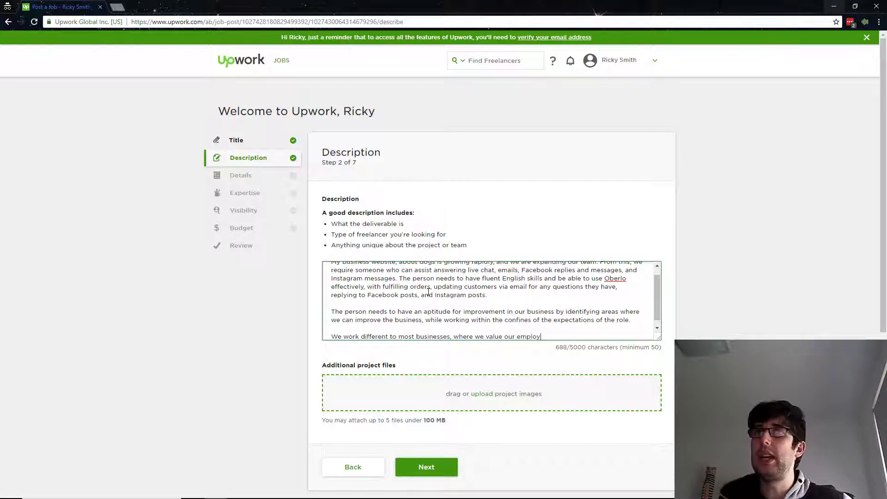
pyautogui.write('ees deeply,')
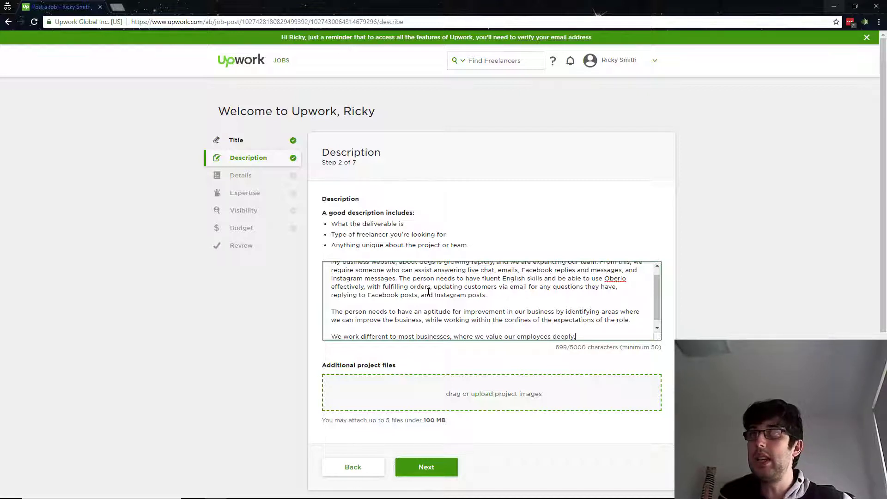
# Continue the sentence with "and rewards excellent work monthly by completing a review of your contract"
pyautogui.write(' and rewards')
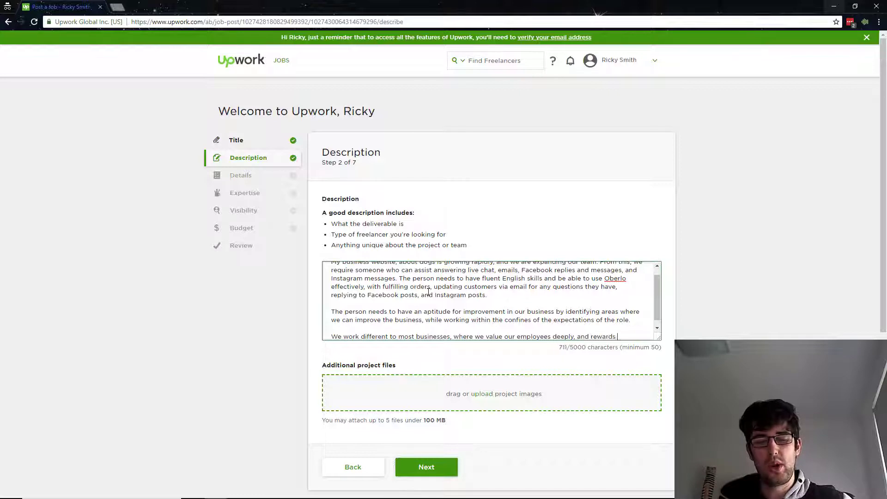
pyautogui.write(' excellent work')
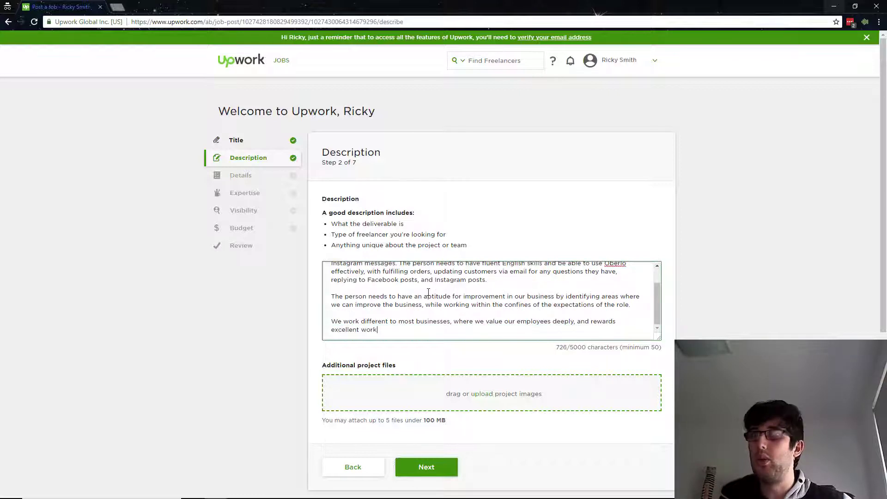
pyautogui.write(' m')
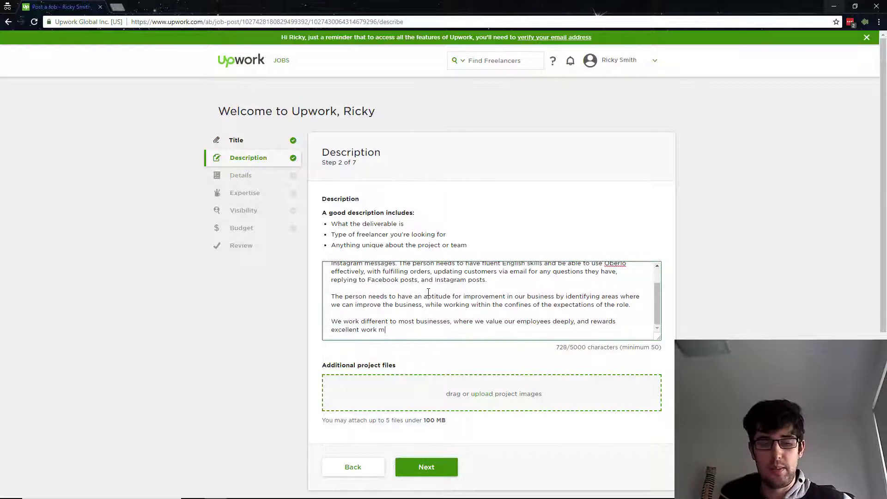
pyautogui.write('onthly')
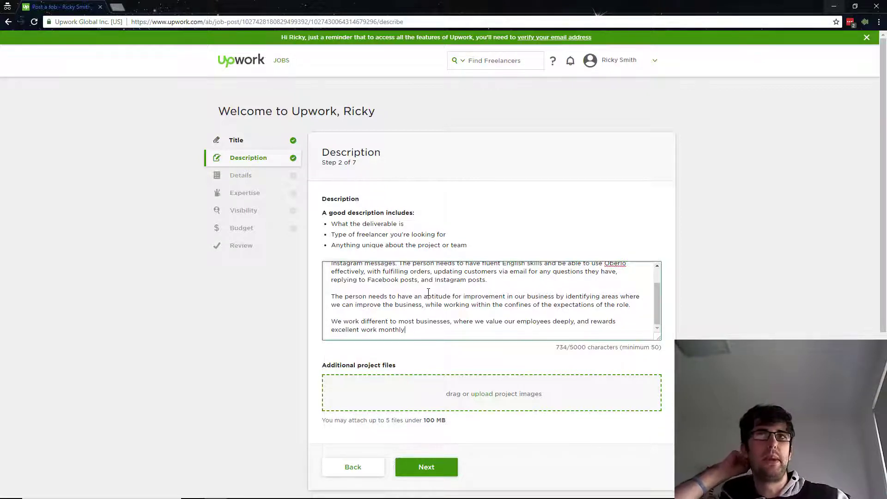
pyautogui.write('by')
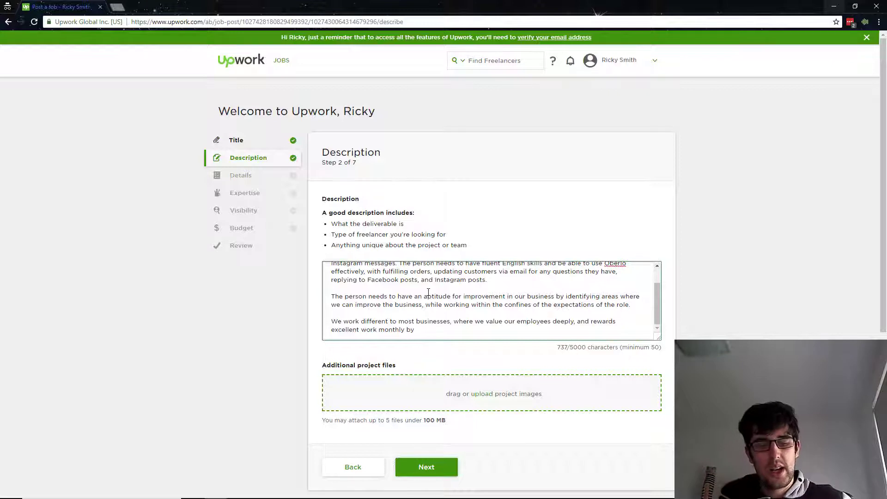
pyautogui.write(':completing a revie')
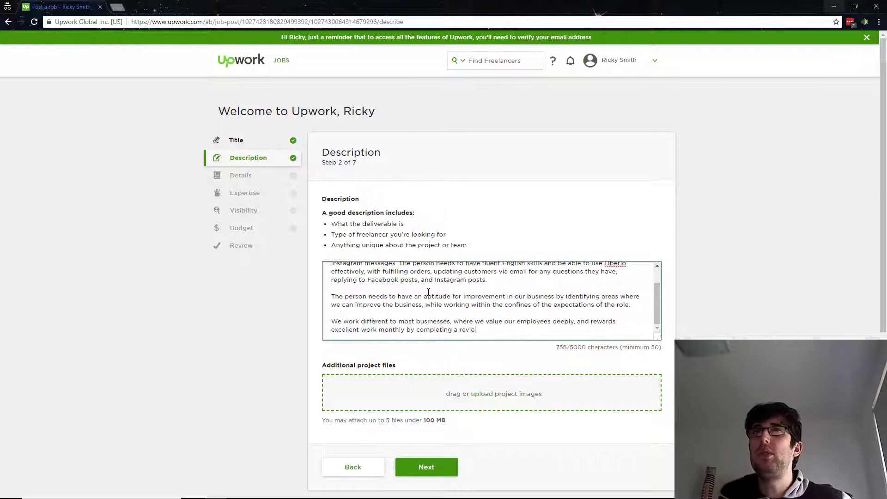
pyautogui.write('w of your contract')
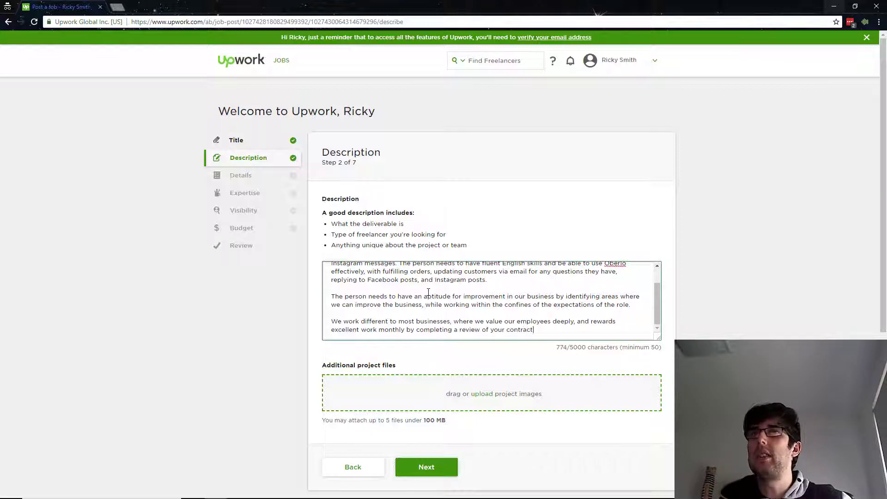
# Extend the sentence with ", the work you have done and then look at monetary increases"
pyautogui.write(' a')
pyautogui.press('BackSpace')
pyautogui.press('BackSpace')
pyautogui.write('.')
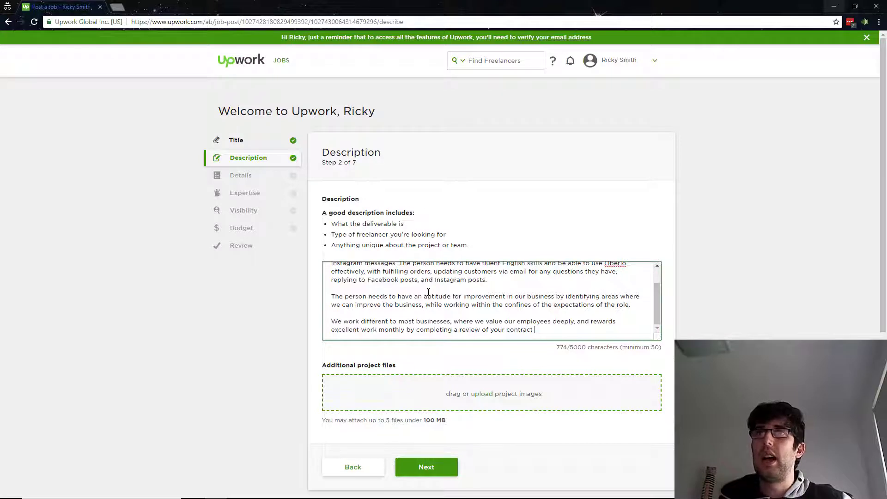
pyautogui.write(', the work you ha')
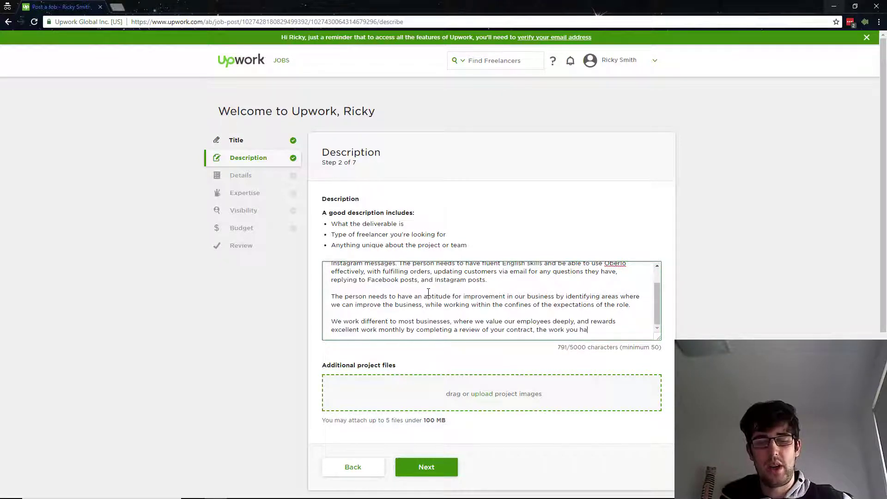
pyautogui.write('ve done and then ')
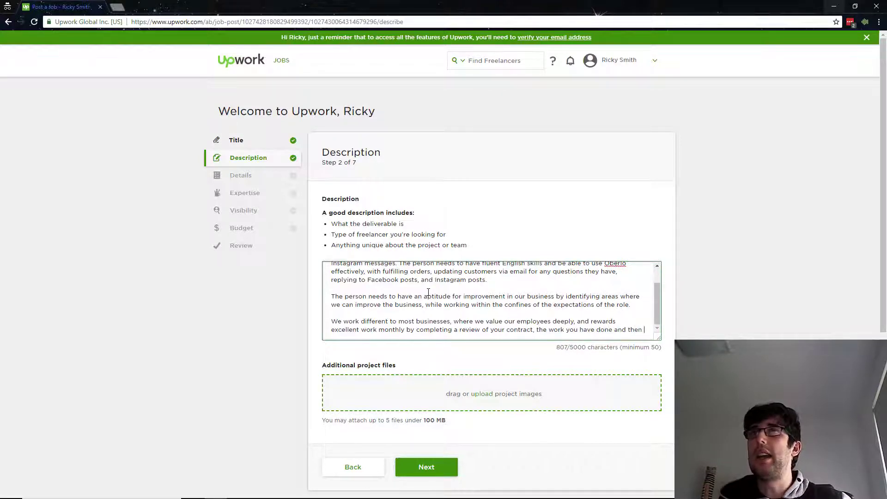
pyautogui.write('look at')
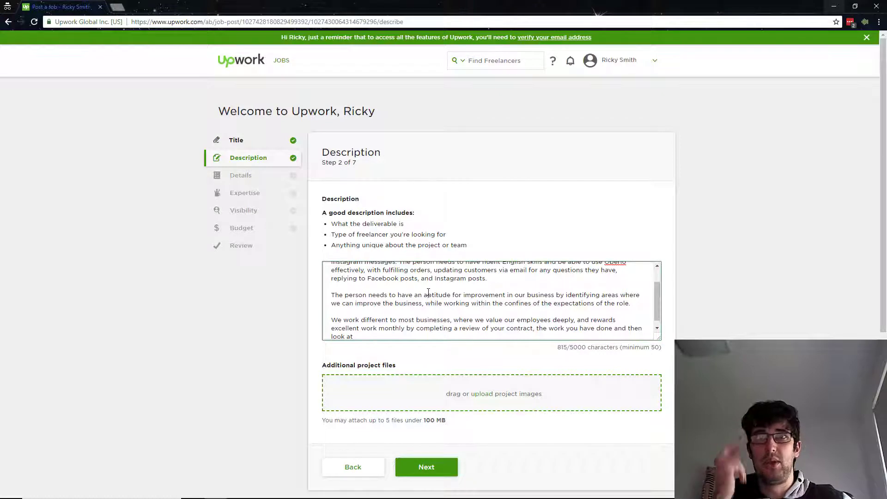
pyautogui.write('mone')
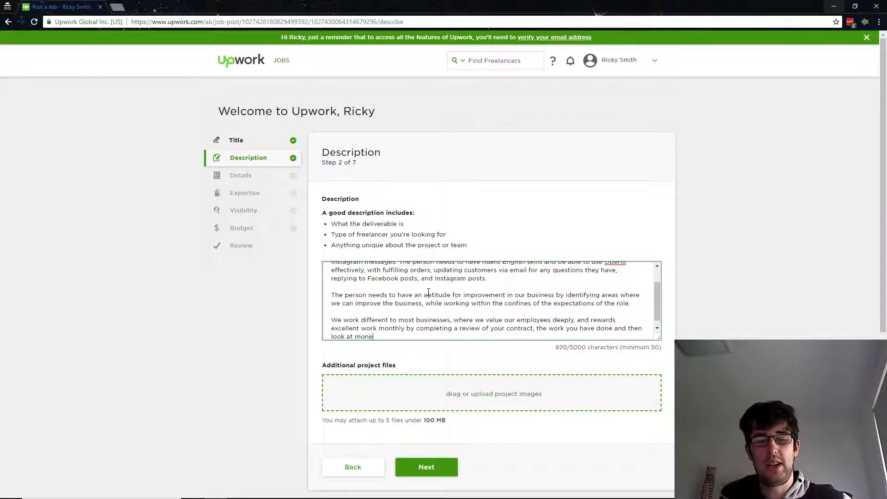
pyautogui.write('tary incre')
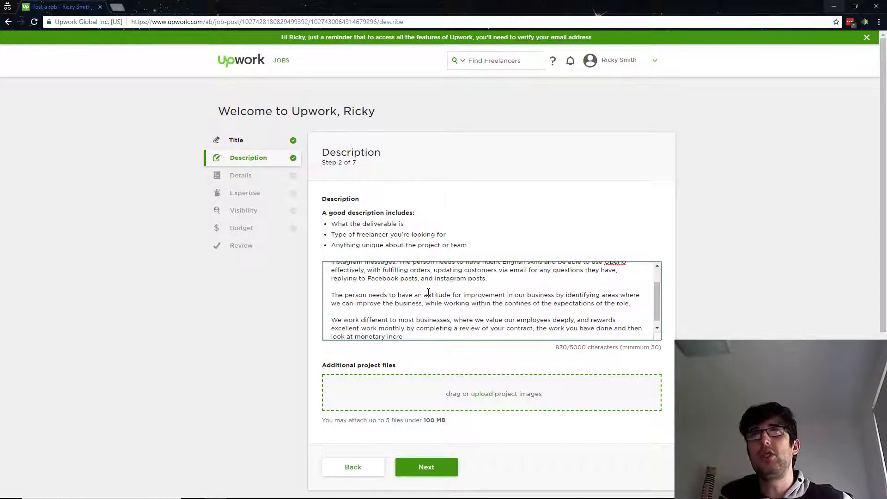
# Finish the third paragraph with "to assist in the development of yourself and to continue driving the success of this business."
pyautogui.write('ases to assist i')
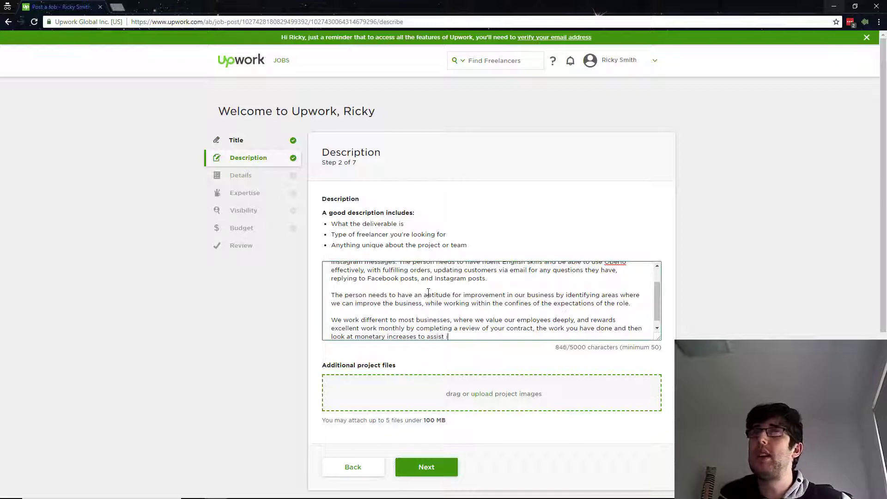
pyautogui.write('n the development of')
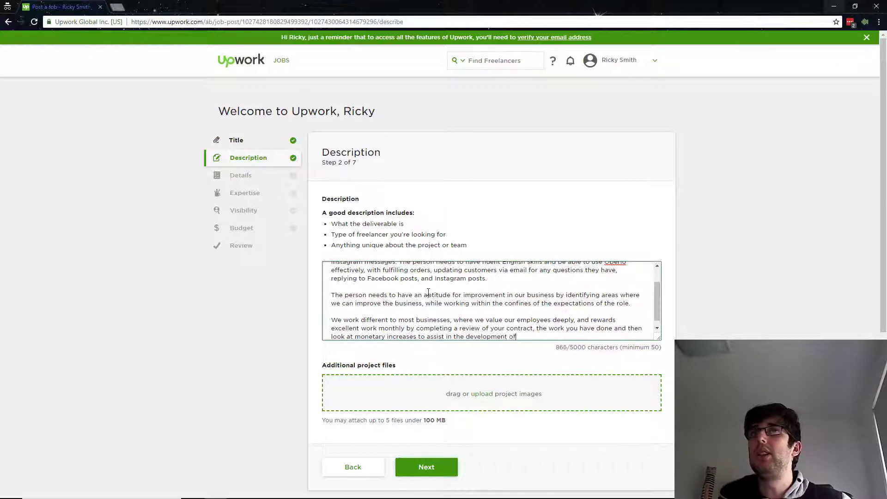
pyautogui.write(' yourself and to ')
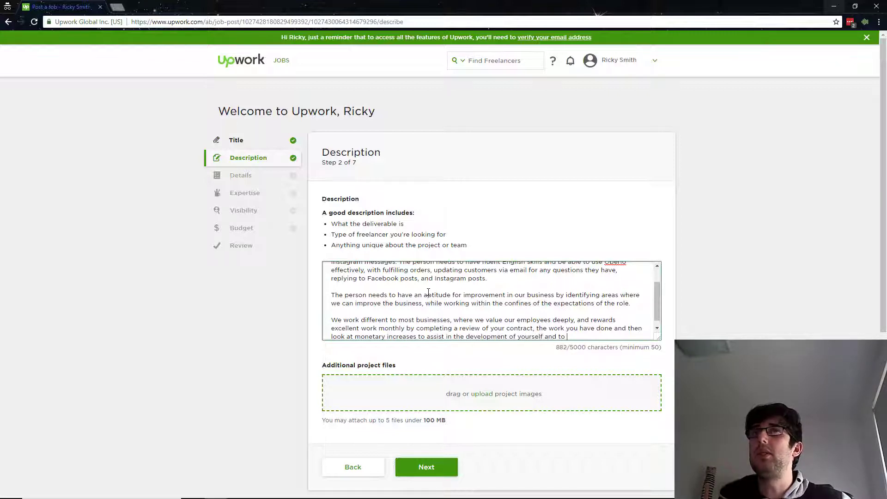
pyautogui.write('continue driving ')
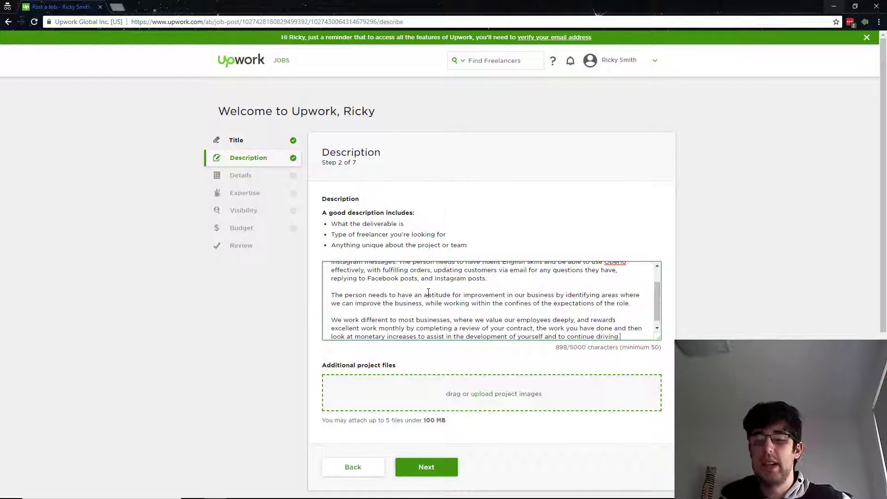
pyautogui.write('the success of this')
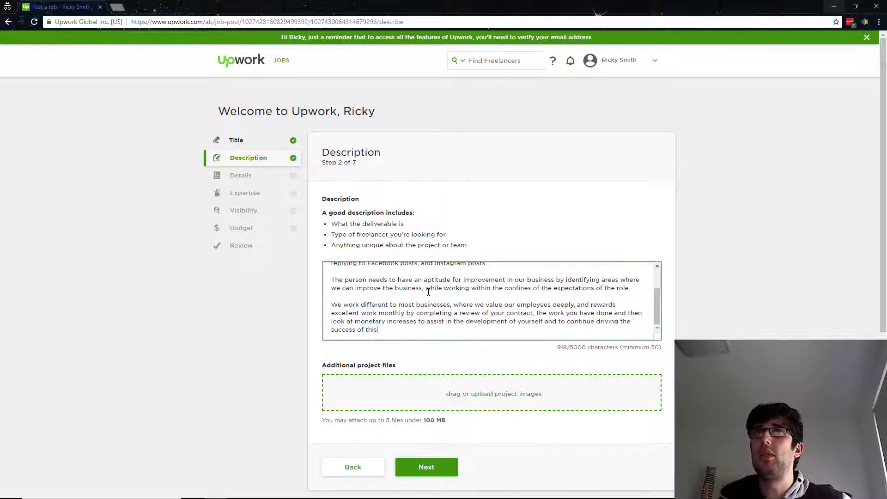
pyautogui.write(' business.')
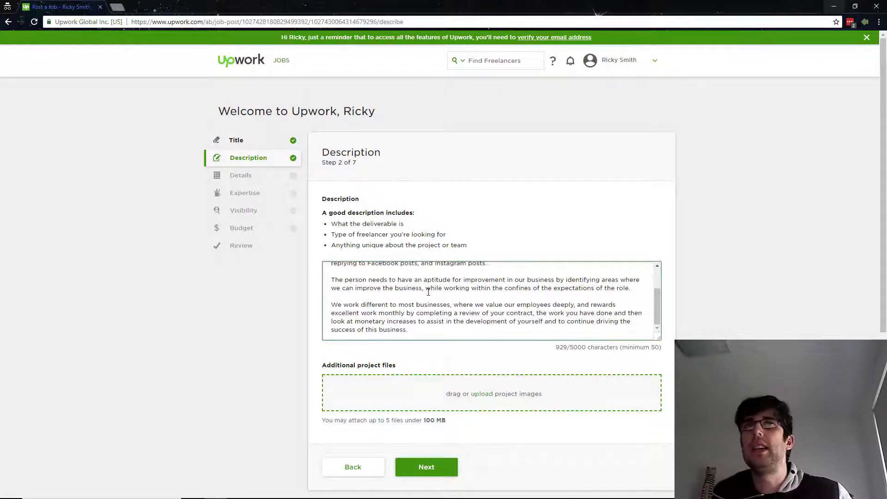
# Review the full description text and proceed to the Details step of the job post
pyautogui.scroll(2, 425, 290)
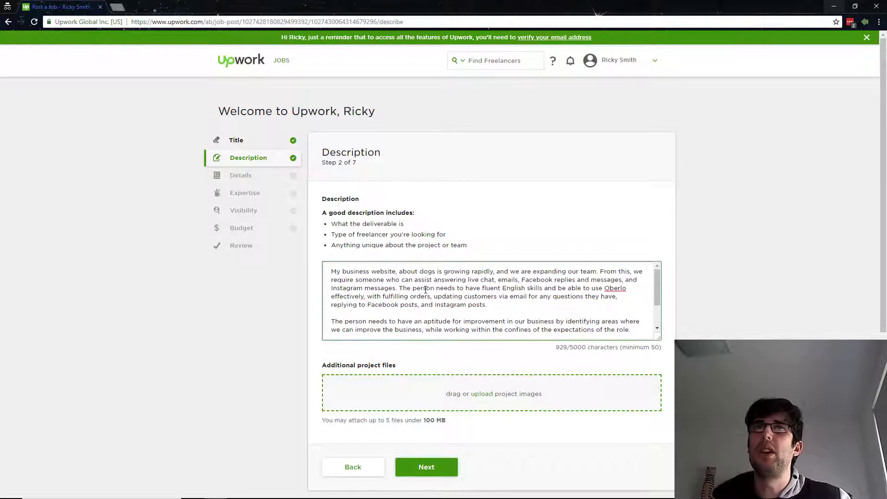
pyautogui.scroll(-2, 425, 290)
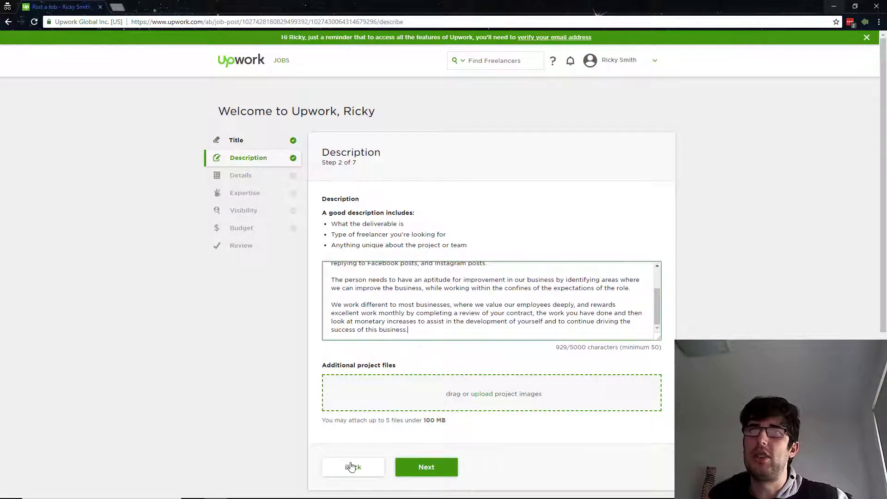
pyautogui.click(426, 467)
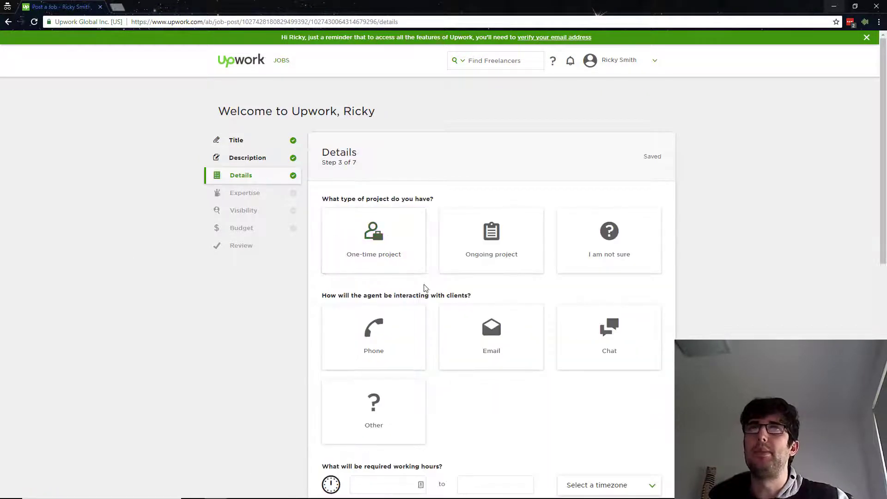
# Set the project type to Ongoing project and choose Email, Chat and Other as the ways the agent interacts with clients
pyautogui.click(511, 238)
pyautogui.scroll(-3, 489, 296)
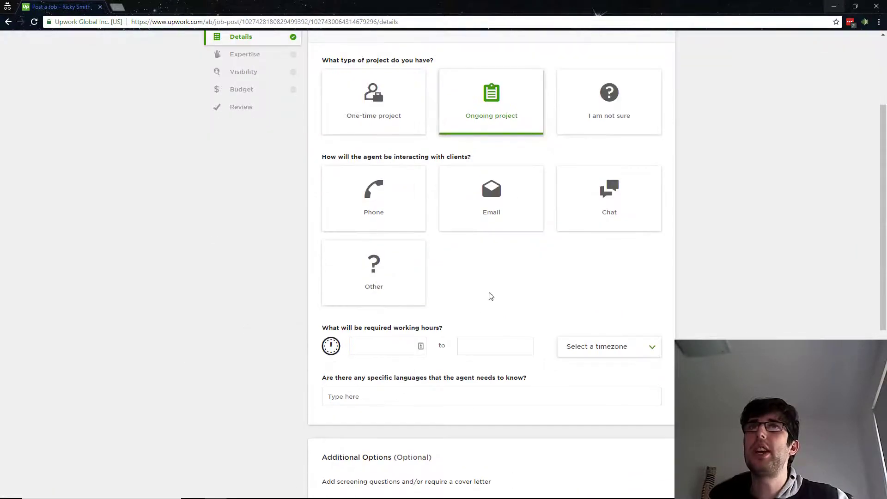
pyautogui.click(491, 204)
pyautogui.click(614, 214)
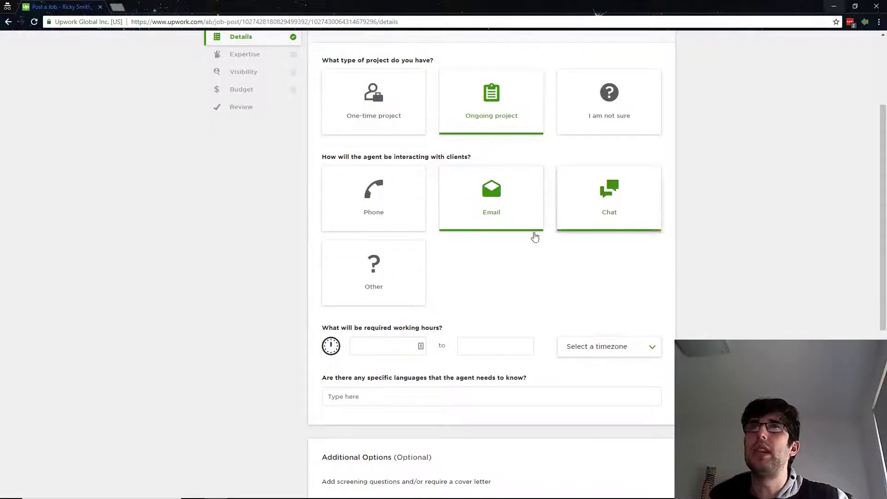
pyautogui.click(407, 296)
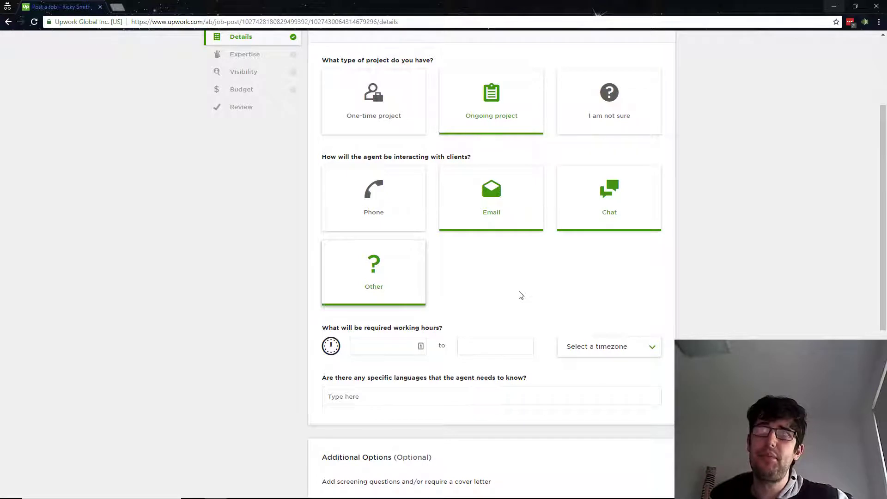
# Try to enter 10 as the start of the required working hours
pyautogui.scroll(-1, 517, 294)
pyautogui.click(365, 300)
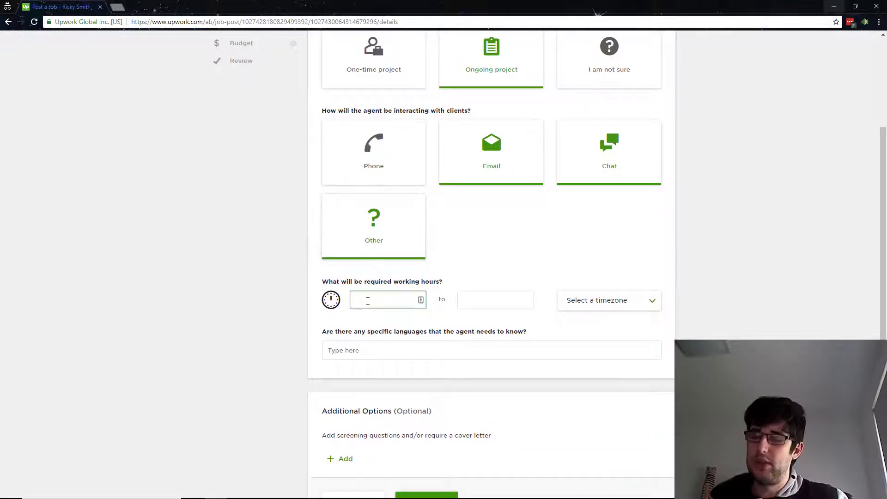
pyautogui.write('10')
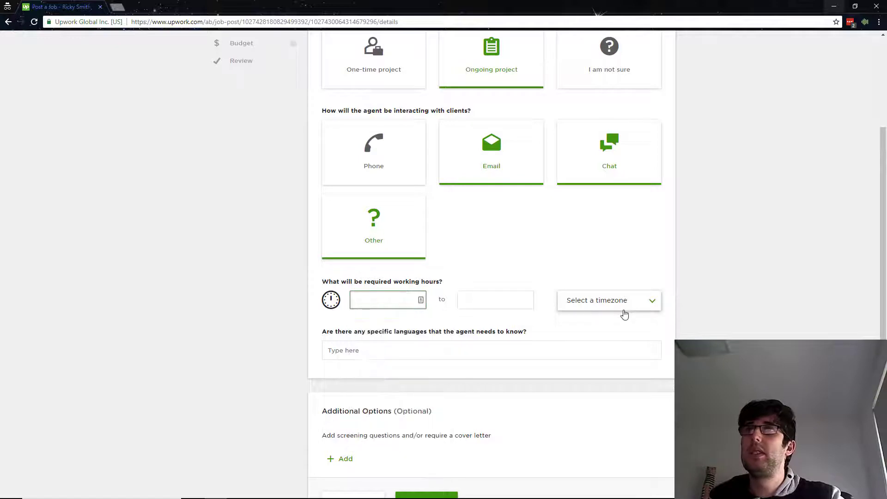
# Set the timezone for the working hours to America/Recife and add English as a language the agent needs to know
pyautogui.click(618, 308)
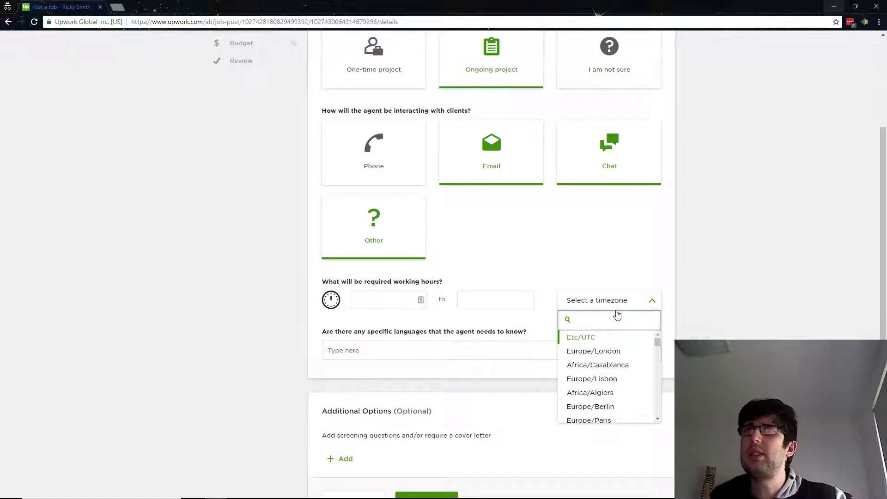
pyautogui.scroll(-1, 620, 365)
pyautogui.scroll(-8, 621, 366)
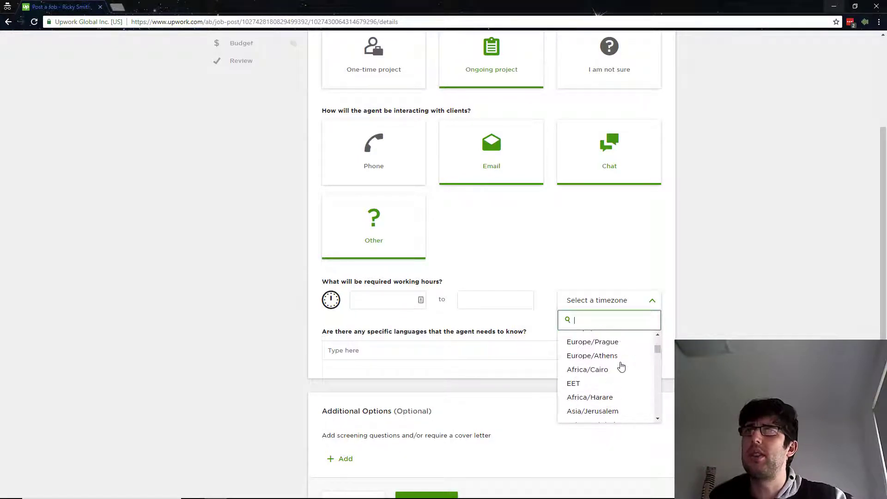
pyautogui.scroll(-10, 622, 367)
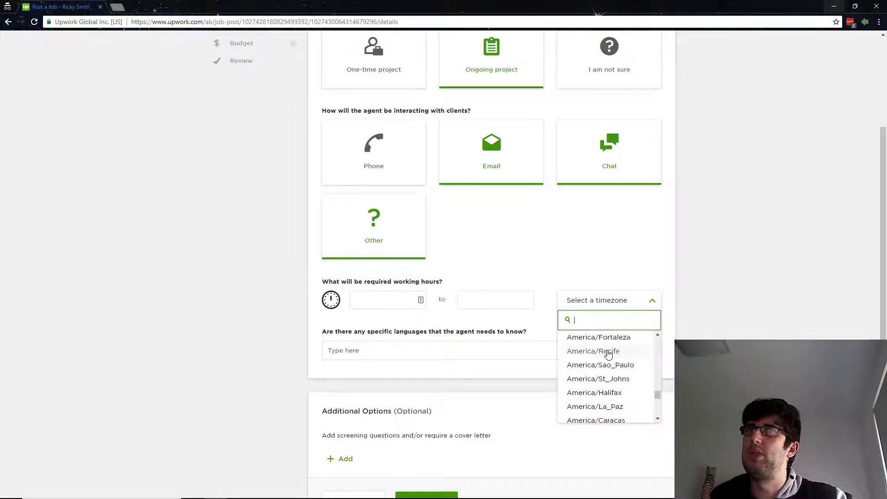
pyautogui.click(605, 351)
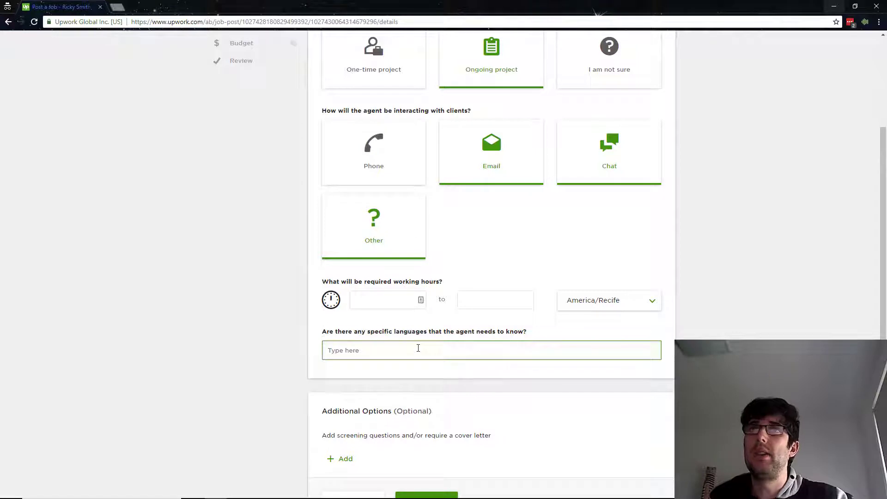
pyautogui.write('engil')
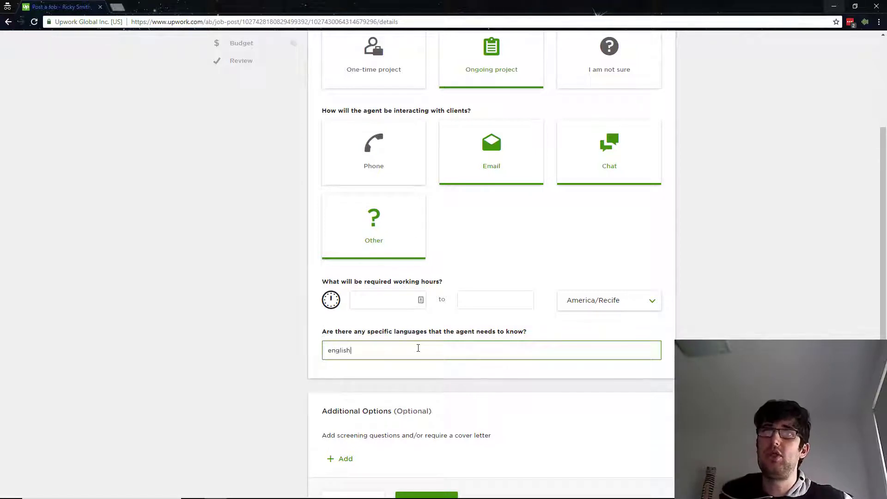
pyautogui.press('Return')
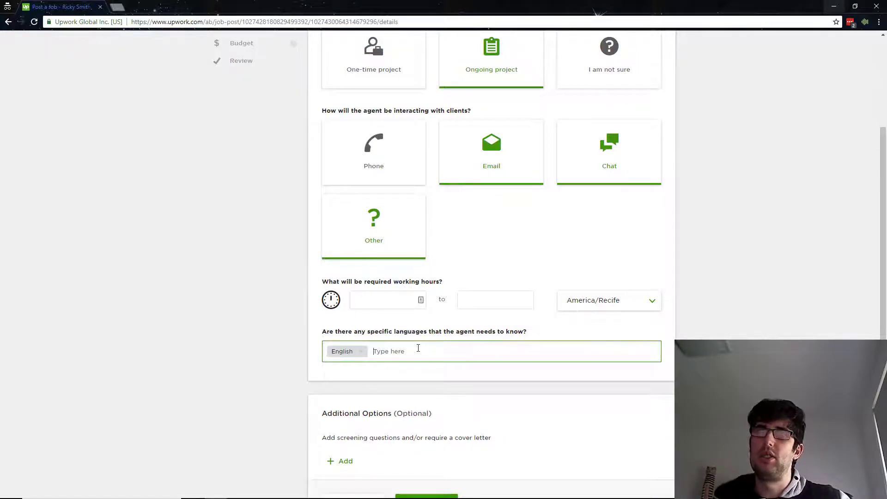
# Add the suggested screening question "Do you have any questions about the job description?" under the additional options
pyautogui.scroll(-2, 418, 348)
pyautogui.click(342, 368)
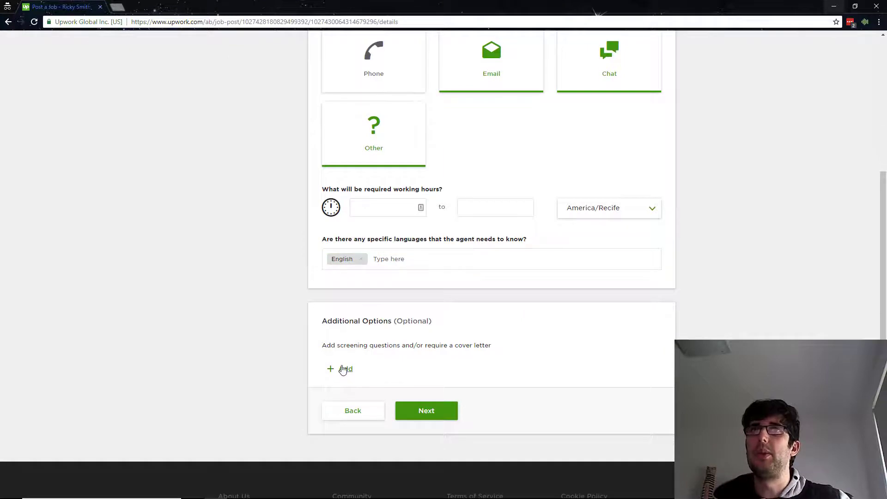
pyautogui.click(364, 399)
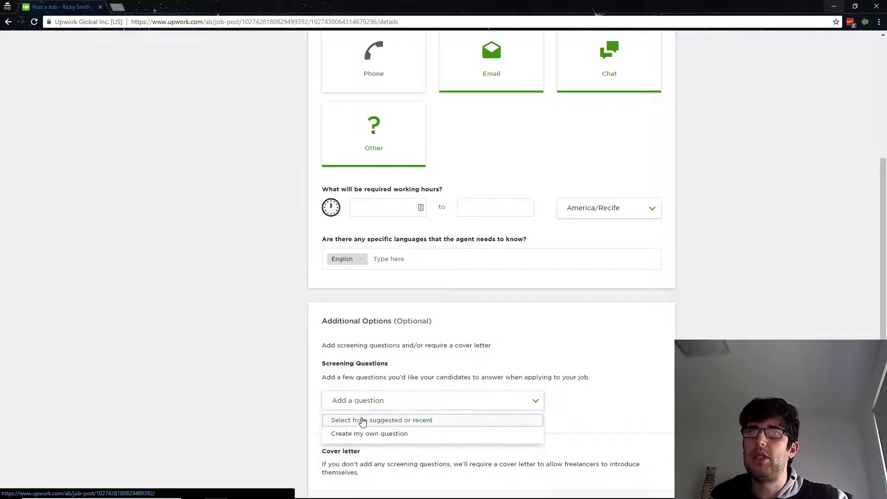
pyautogui.click(362, 421)
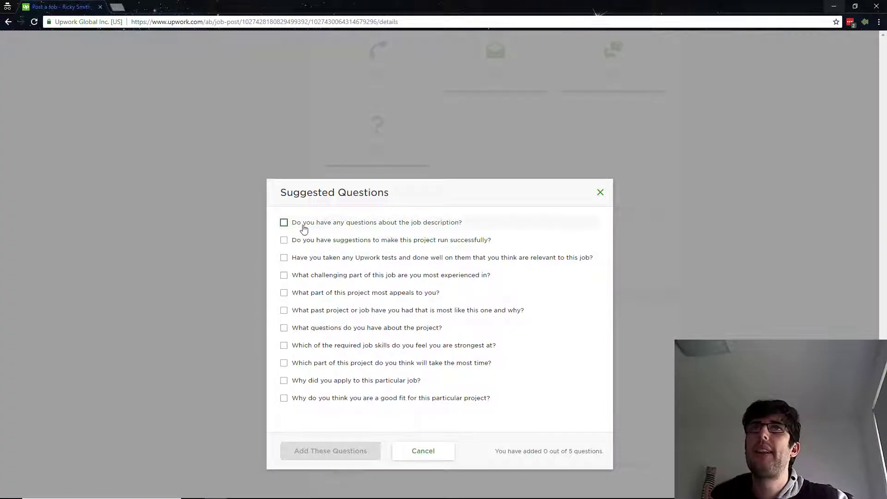
pyautogui.click(284, 223)
pyautogui.click(334, 452)
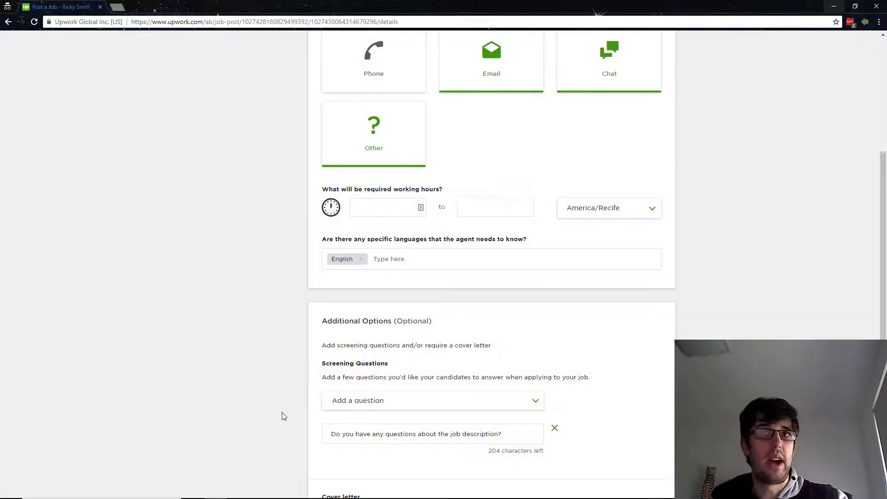
# Add the suggested screening question "What past project or job have you had that is most like this one and why?"
pyautogui.scroll(-2, 284, 417)
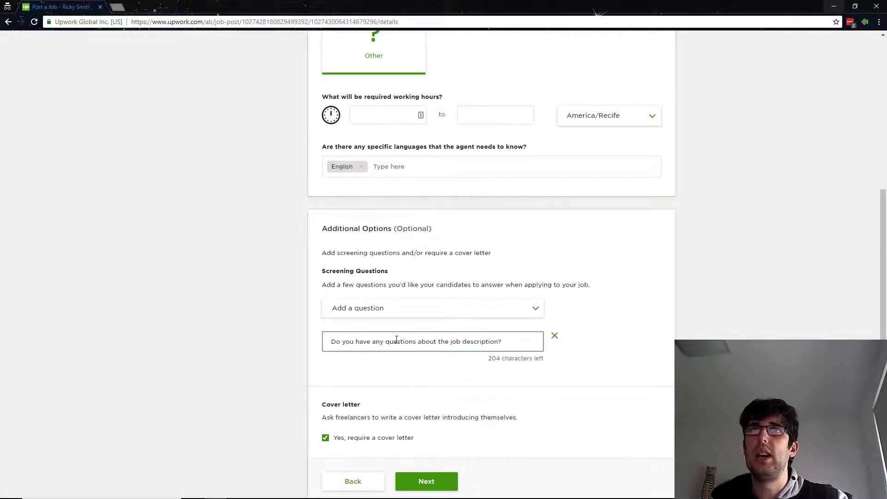
pyautogui.click(413, 308)
pyautogui.click(400, 326)
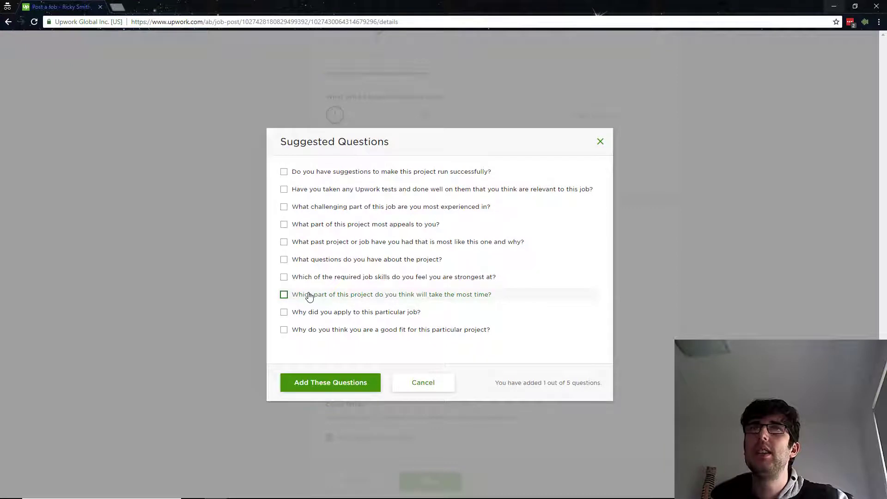
pyautogui.click(319, 244)
pyautogui.click(328, 388)
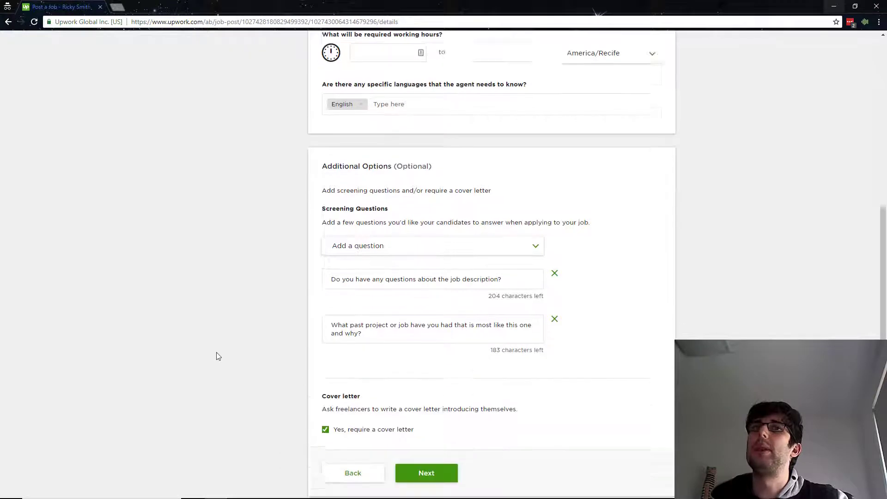
# Create the custom screening question "Why should we choose you over other candidates?" and proceed to the Expertise step
pyautogui.scroll(-1, 219, 356)
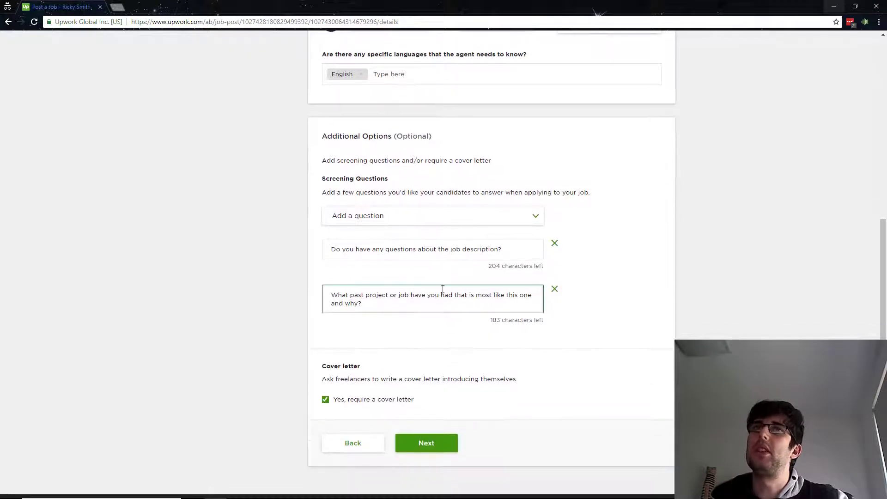
pyautogui.click(406, 226)
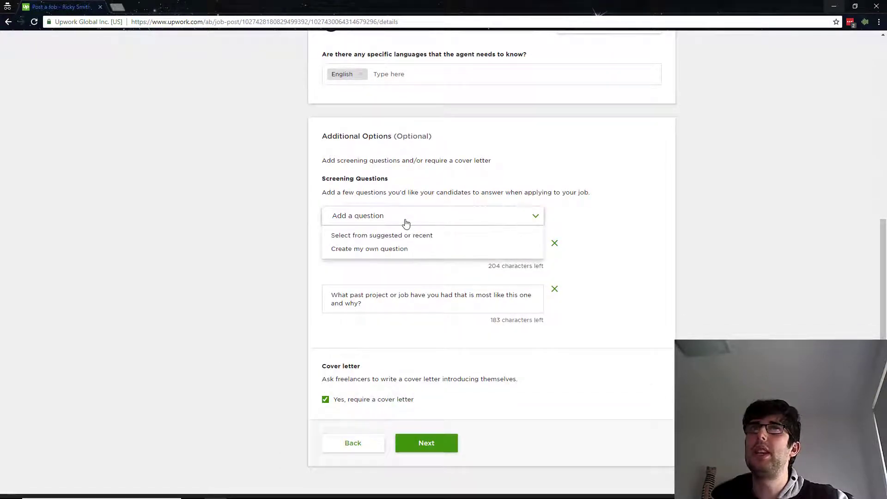
pyautogui.click(369, 249)
pyautogui.click(344, 343)
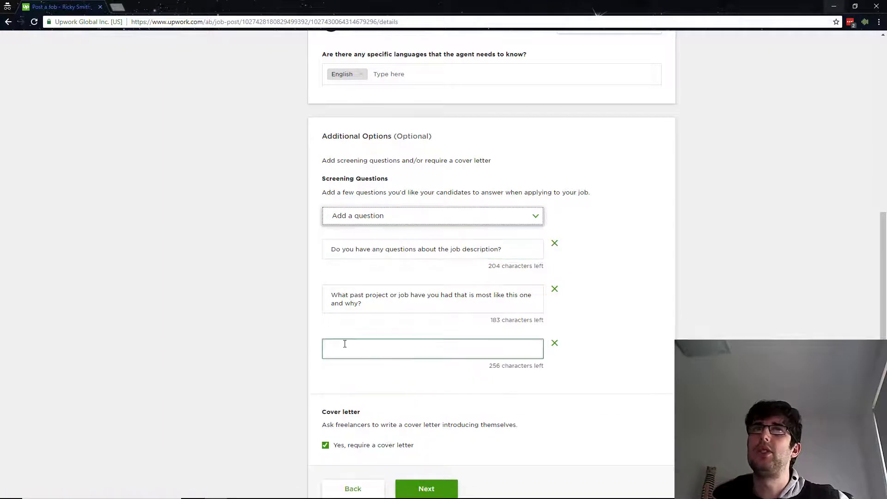
pyautogui.write('Why shou')
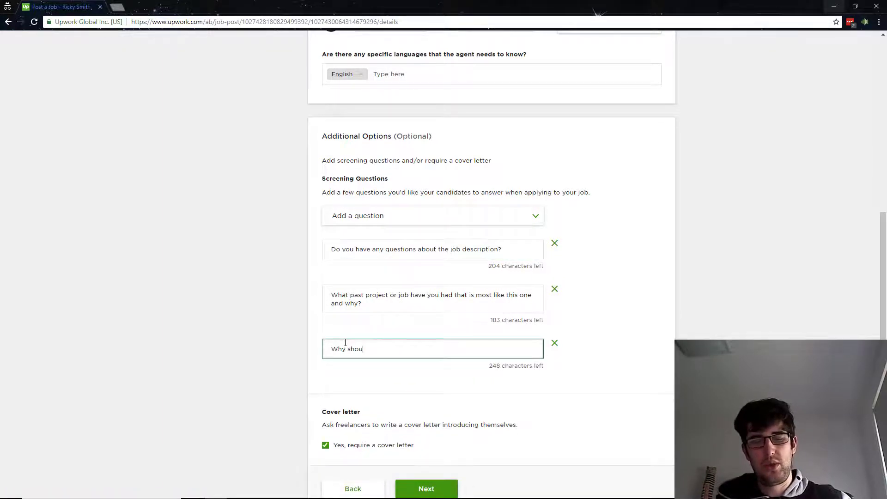
pyautogui.write('ld we choose you ')
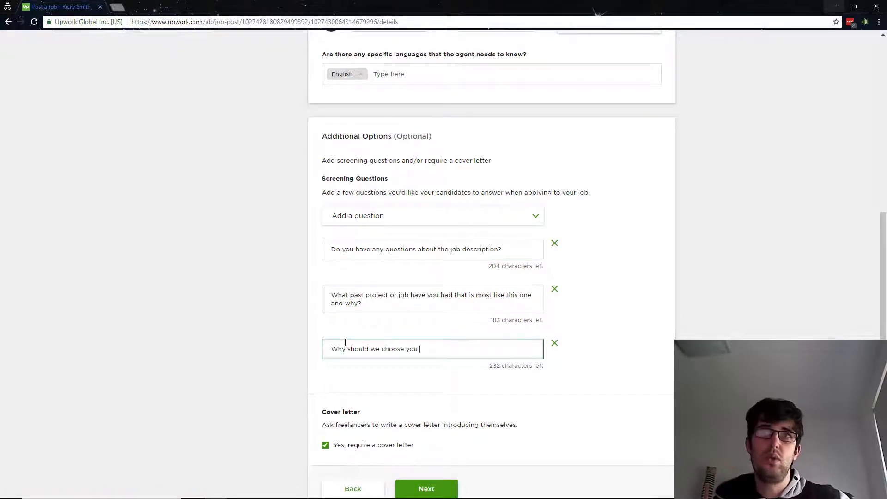
pyautogui.write('over other candi')
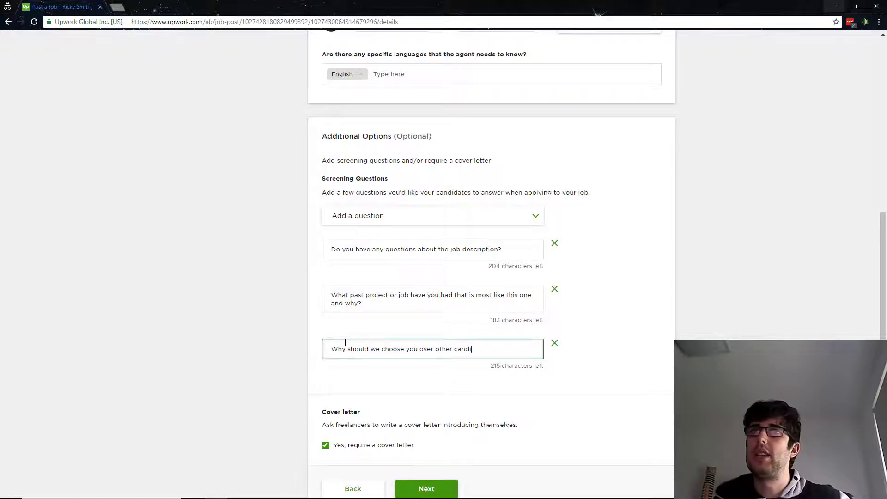
pyautogui.write('dates?')
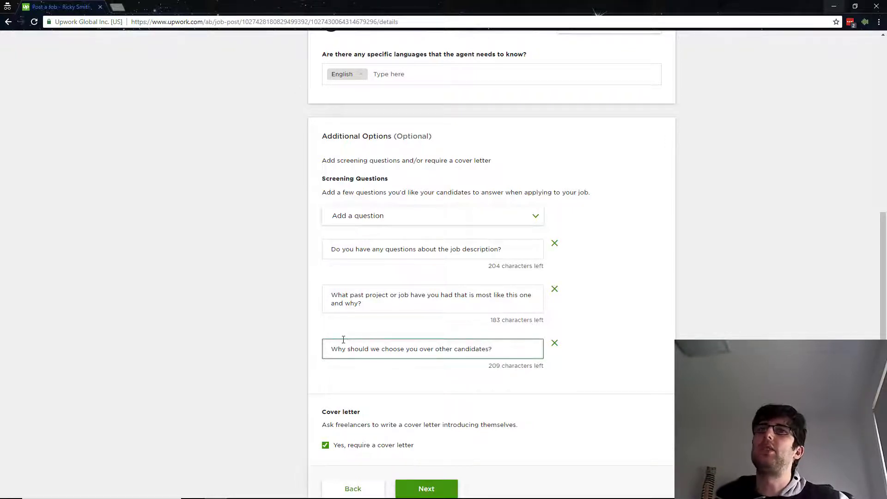
pyautogui.click(676, 226)
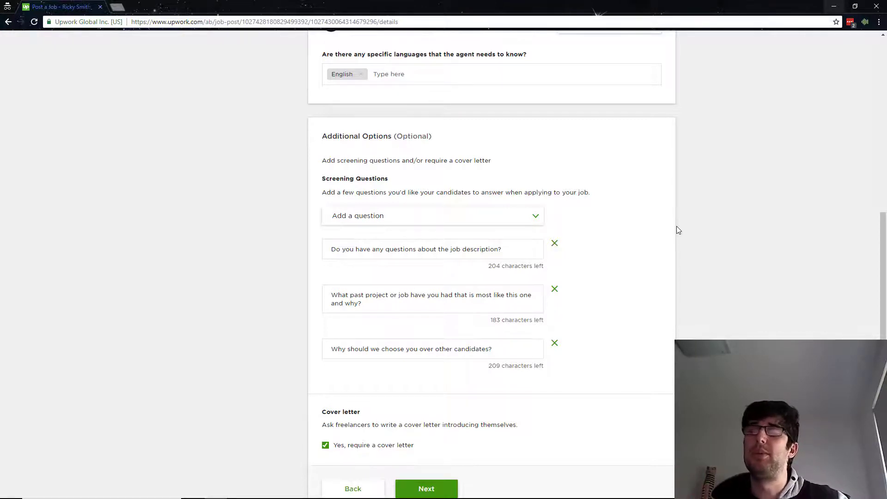
pyautogui.scroll(-1, 637, 179)
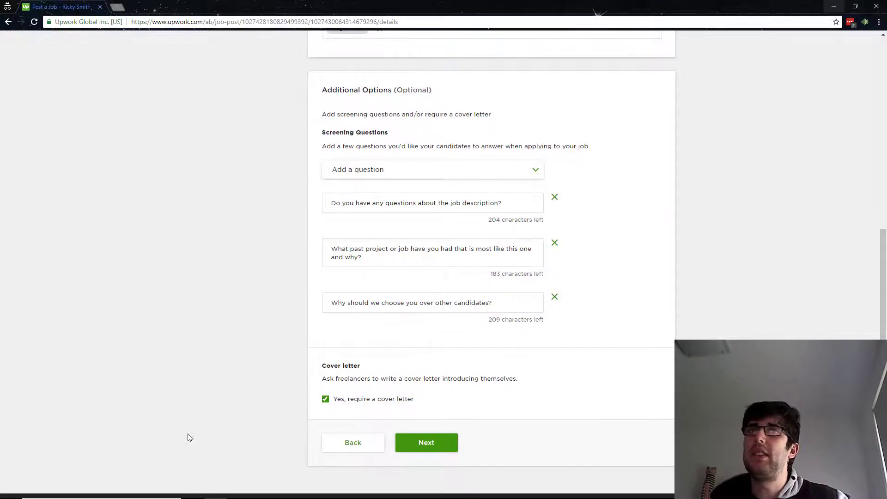
pyautogui.click(425, 444)
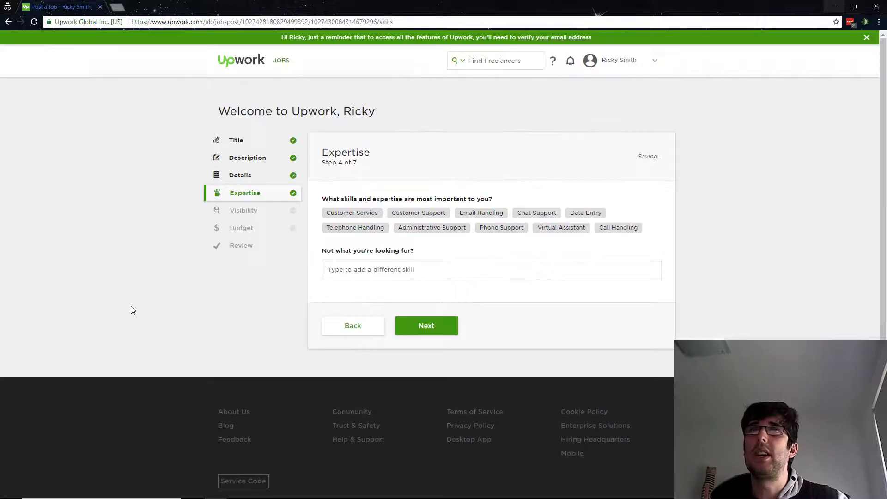
# Select Customer Service, Customer Support, Email Handling, Chat Support, Data Entry, Virtual Assistant and Administrative Support as skills, and proceed to the Visibility step
pyautogui.click(416, 265)
pyautogui.click(363, 213)
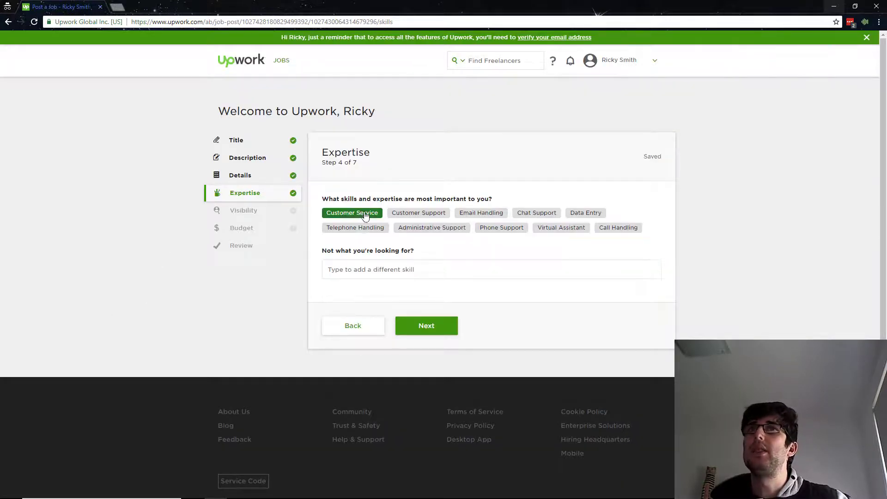
pyautogui.click(418, 213)
pyautogui.click(490, 214)
pyautogui.click(536, 213)
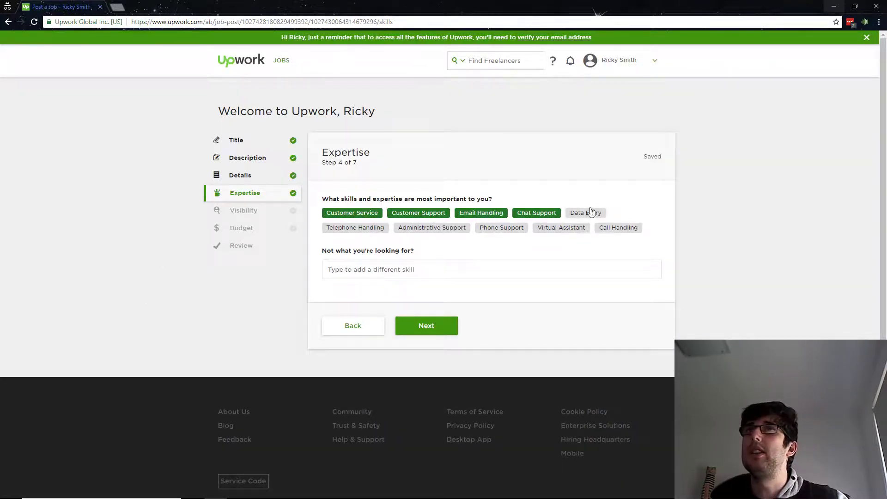
pyautogui.click(591, 213)
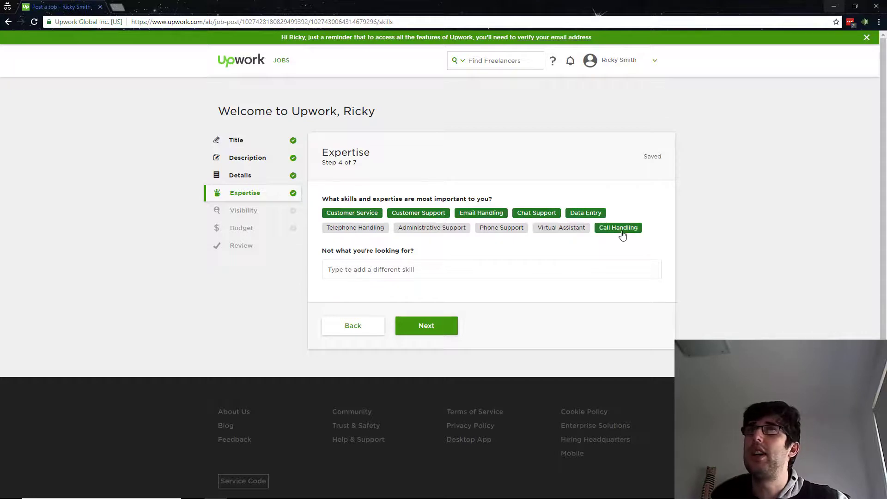
pyautogui.click(550, 232)
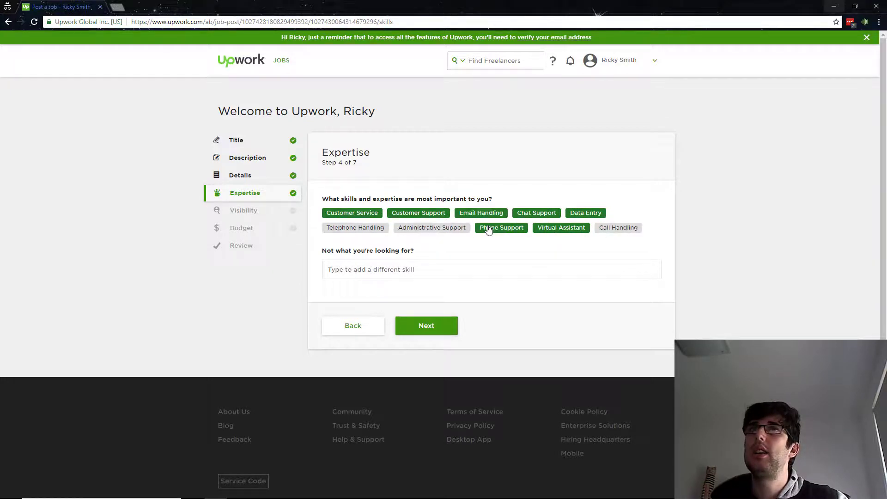
pyautogui.click(431, 229)
pyautogui.click(358, 269)
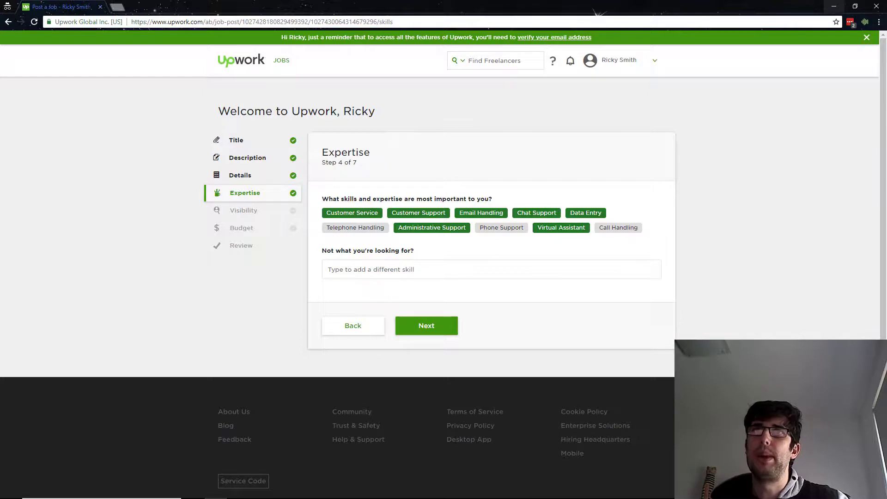
pyautogui.click(443, 328)
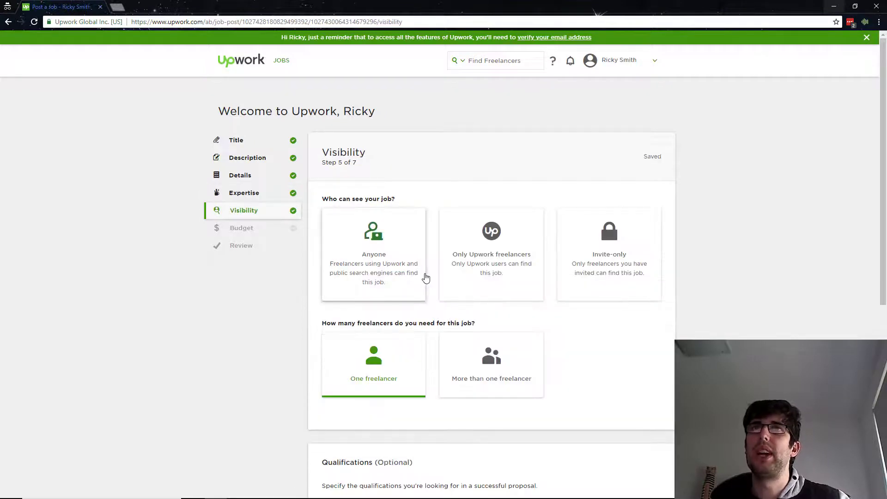
# Restrict the job's visibility to Only Upwork freelancers, keep One freelancer, and proceed to the Budget step without adding qualifications
pyautogui.click(473, 258)
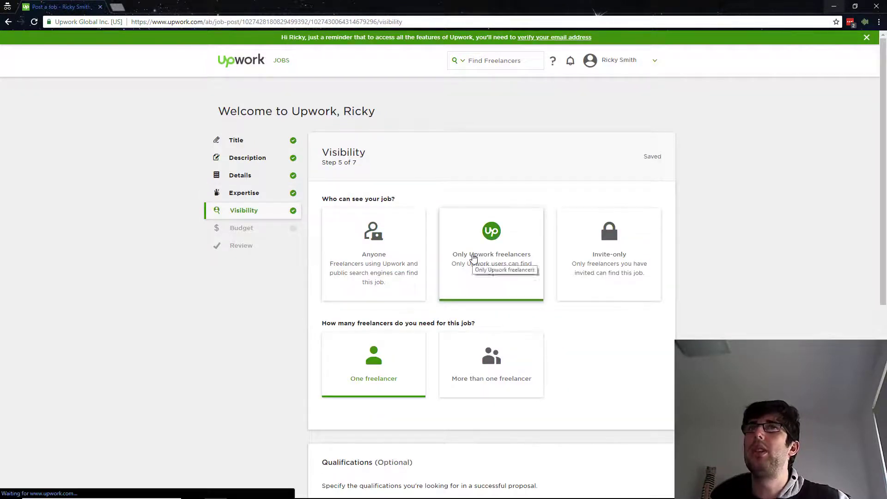
pyautogui.scroll(-3, 784, 278)
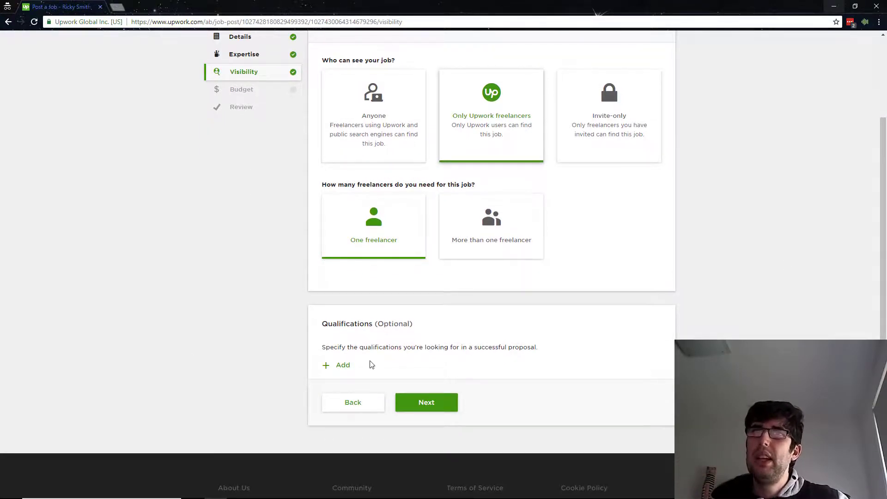
pyautogui.scroll(2, 475, 389)
pyautogui.scroll(-5, 467, 356)
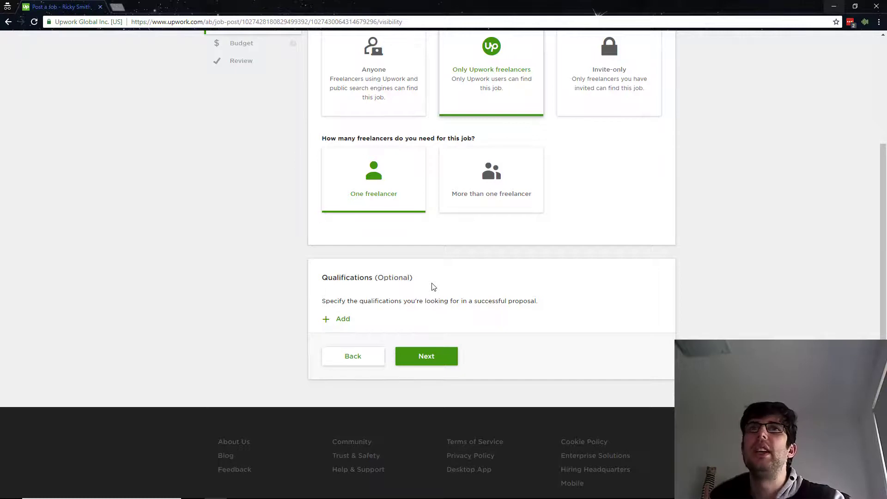
pyautogui.scroll(2, 434, 286)
pyautogui.scroll(-2, 427, 318)
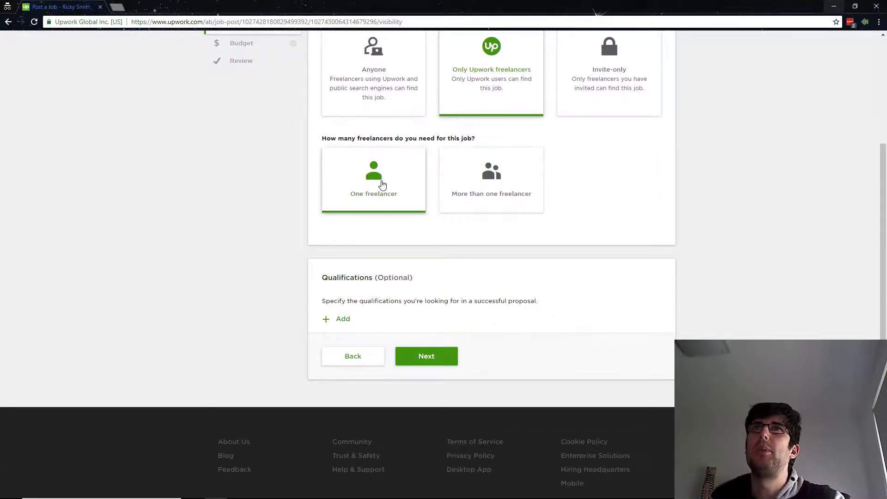
pyautogui.click(425, 355)
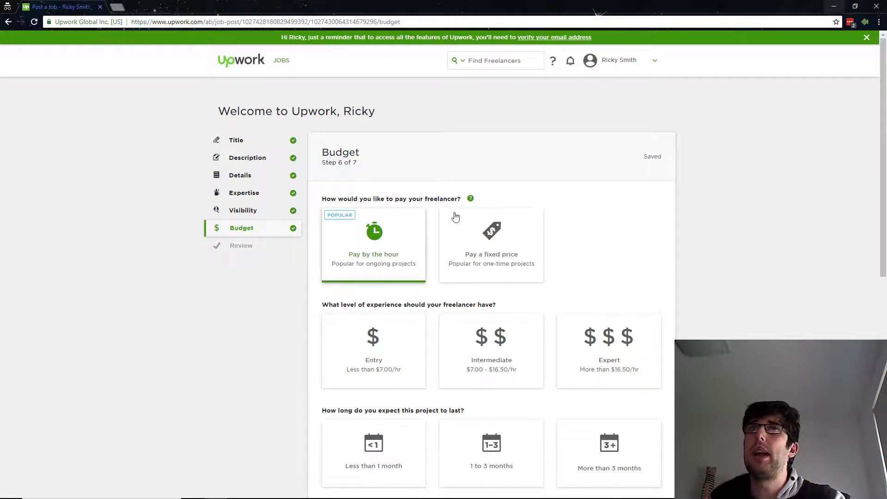
# Keep payment by the hour and choose Expert as the freelancer's experience level, after trying Entry
pyautogui.scroll(-2, 455, 216)
pyautogui.click(631, 264)
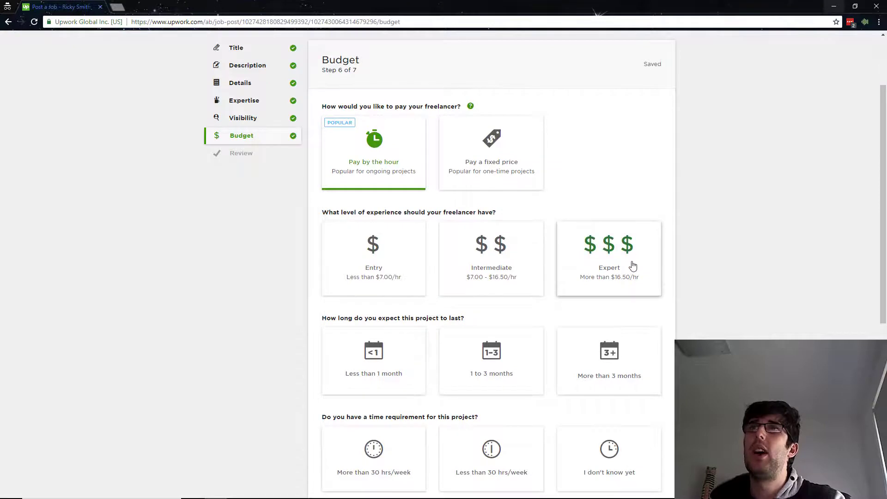
pyautogui.scroll(-2, 823, 274)
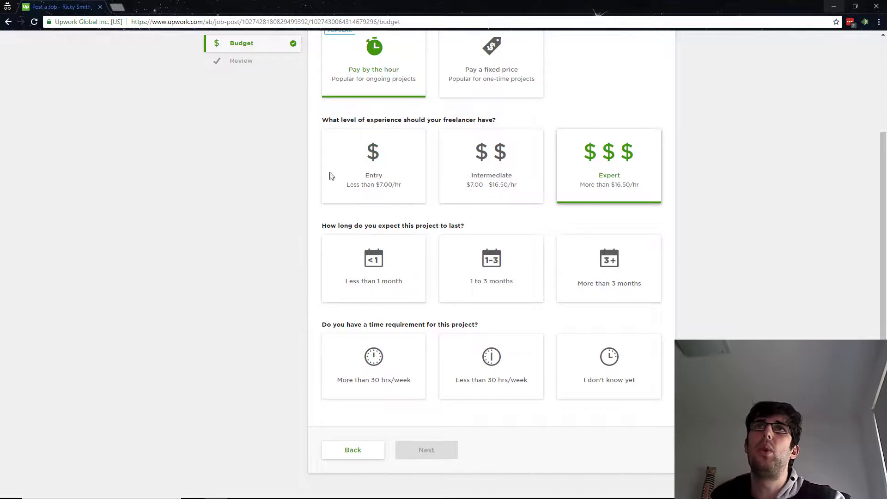
pyautogui.click(366, 151)
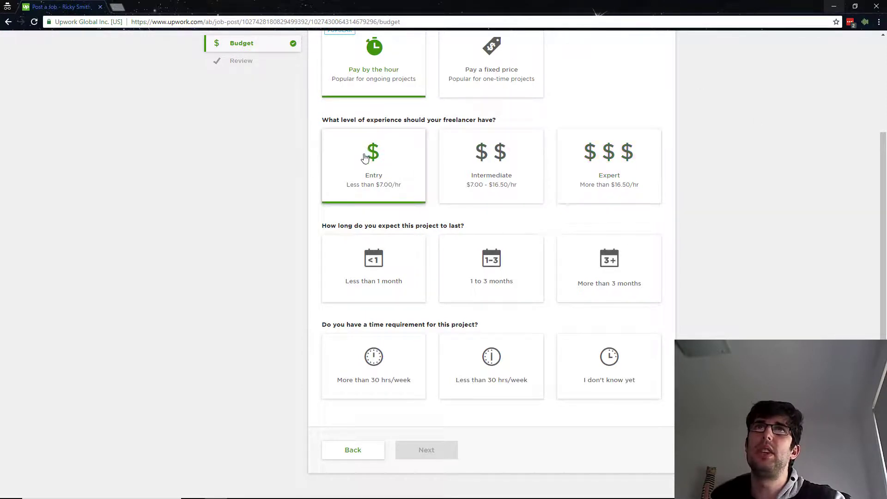
pyautogui.click(627, 157)
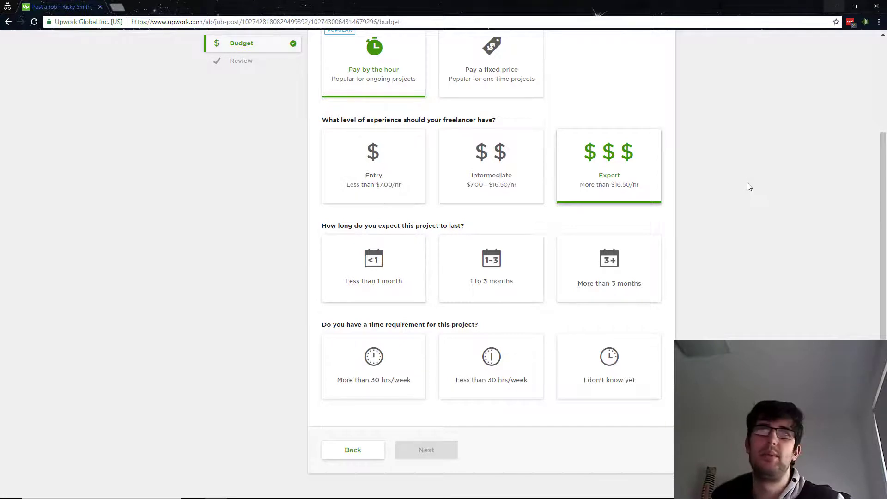
# Set the project duration to More than 3 months and the time requirement to I don't know yet, and proceed to the Review step
pyautogui.click(628, 270)
pyautogui.scroll(-1, 754, 272)
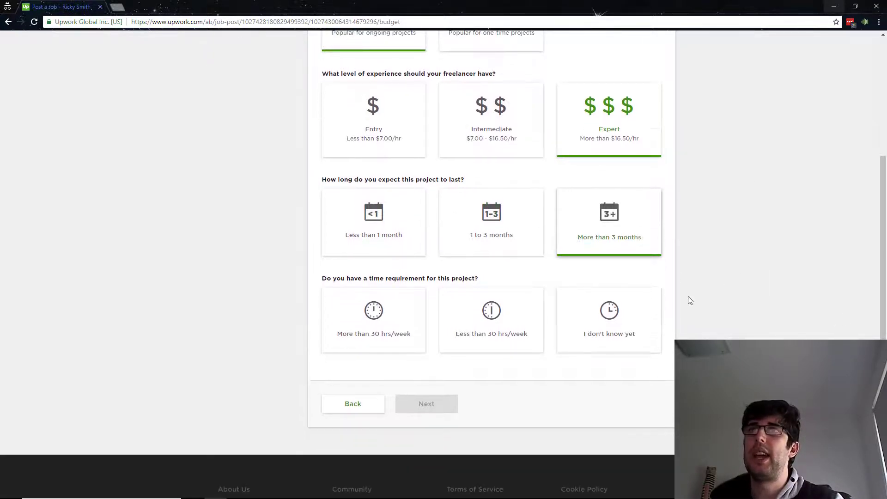
pyautogui.click(600, 330)
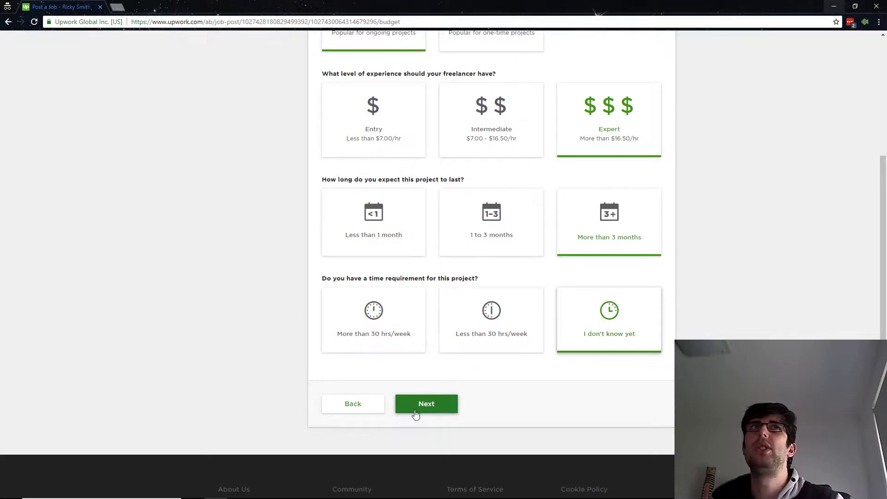
pyautogui.click(425, 403)
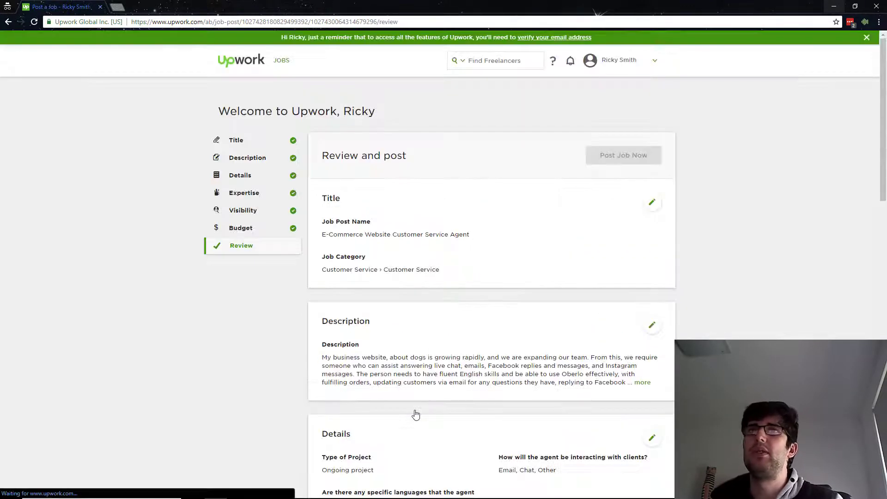
# Review the complete job post down to its budget section, and save it as a draft without posting it
pyautogui.scroll(-2, 582, 318)
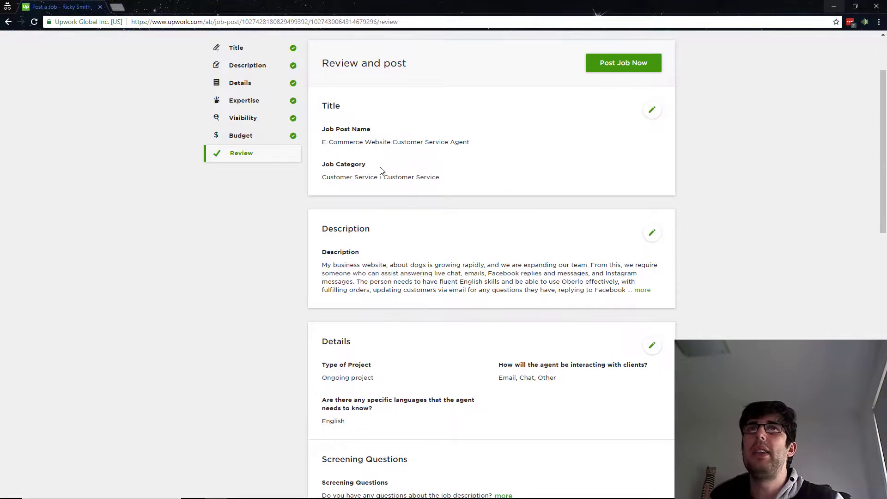
pyautogui.scroll(-12, 382, 169)
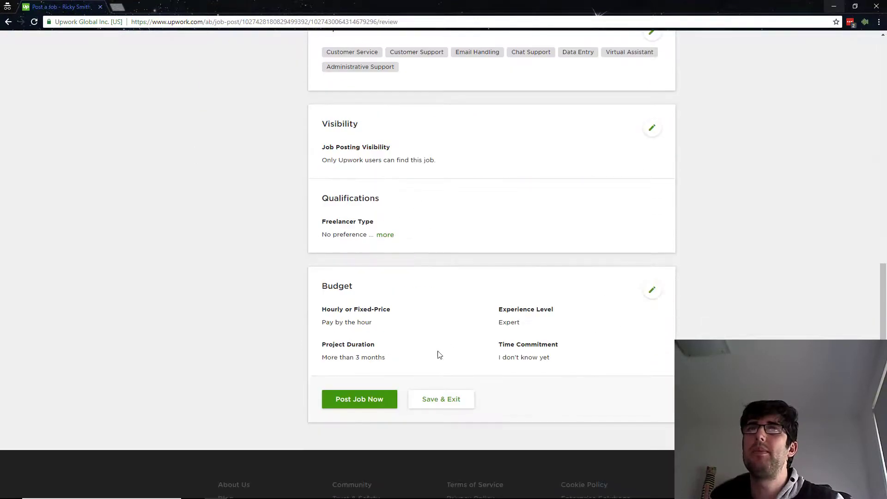
pyautogui.click(426, 402)
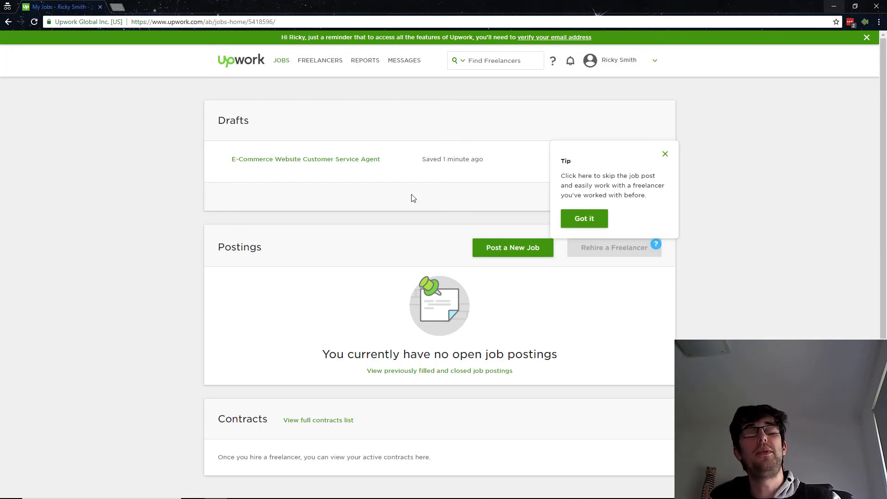
pyautogui.click(383, 492)
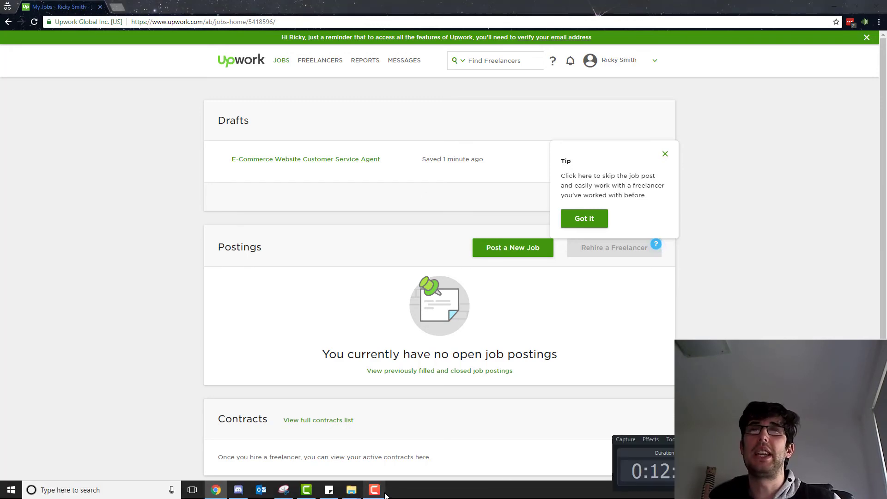